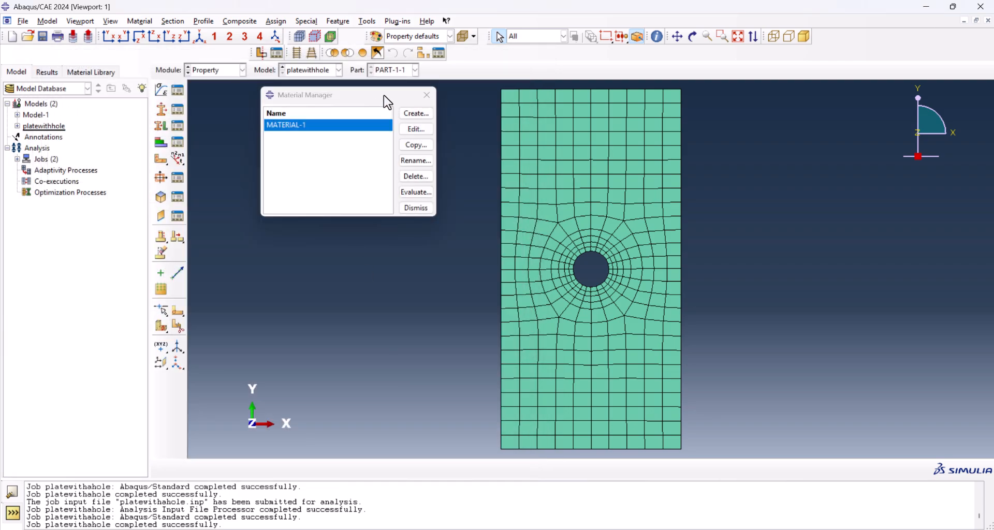
# - Close the material manager and review the basic and incrementation settings of Step-1 without changing them
pyautogui.click(422, 97)
pyautogui.click(227, 73)
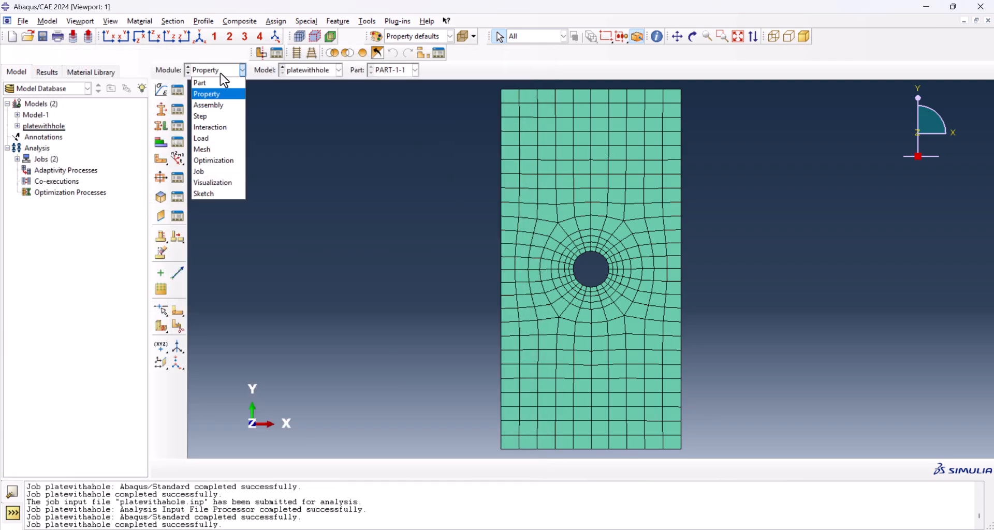
pyautogui.click(221, 117)
pyautogui.click(178, 90)
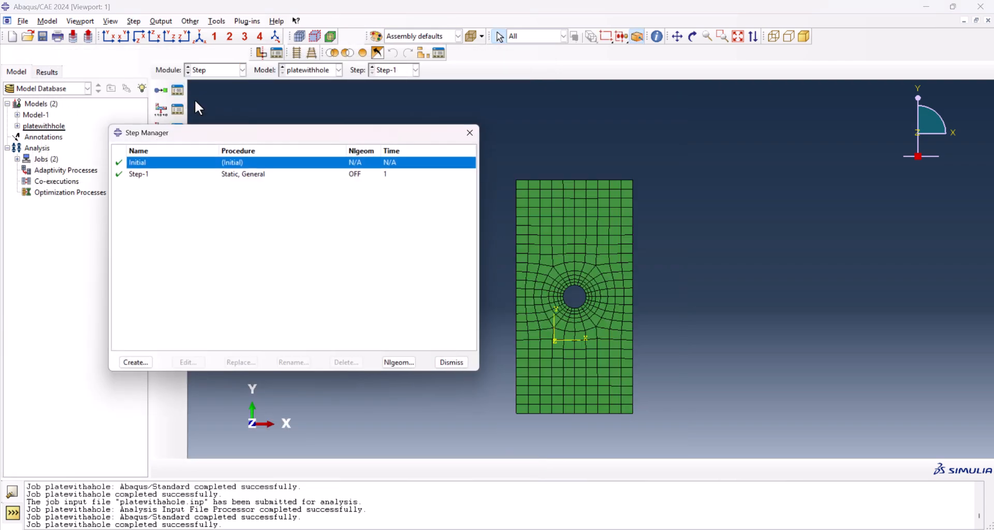
pyautogui.click(252, 176)
pyautogui.doubleClick(247, 176)
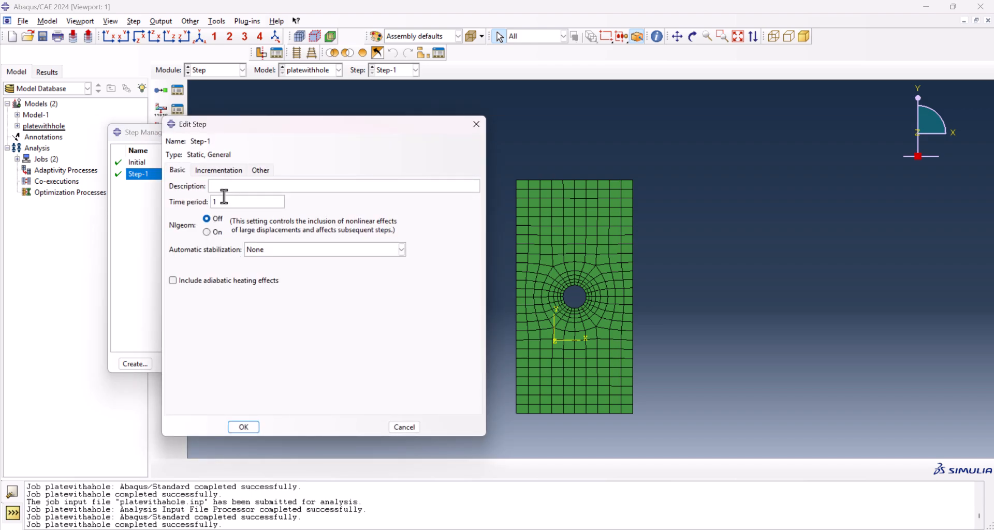
pyautogui.click(217, 172)
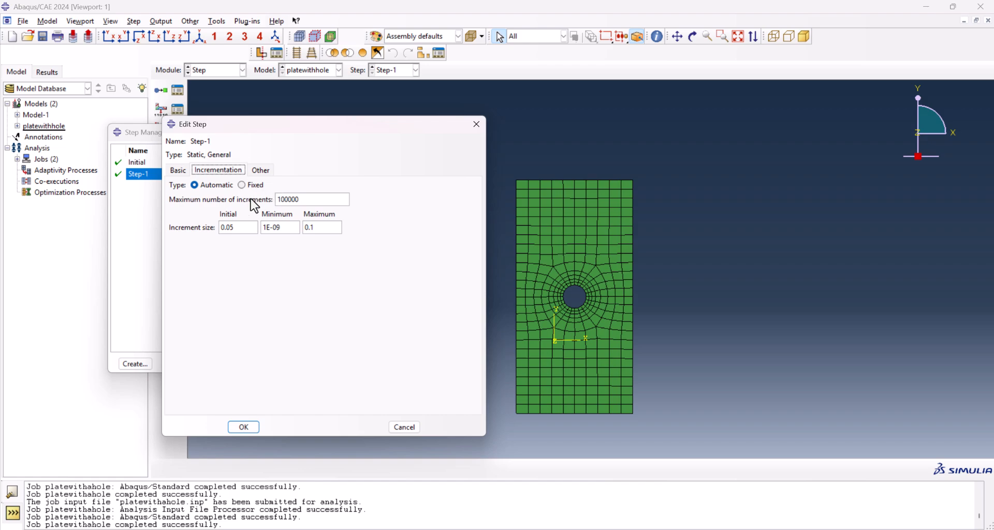
pyautogui.click(471, 129)
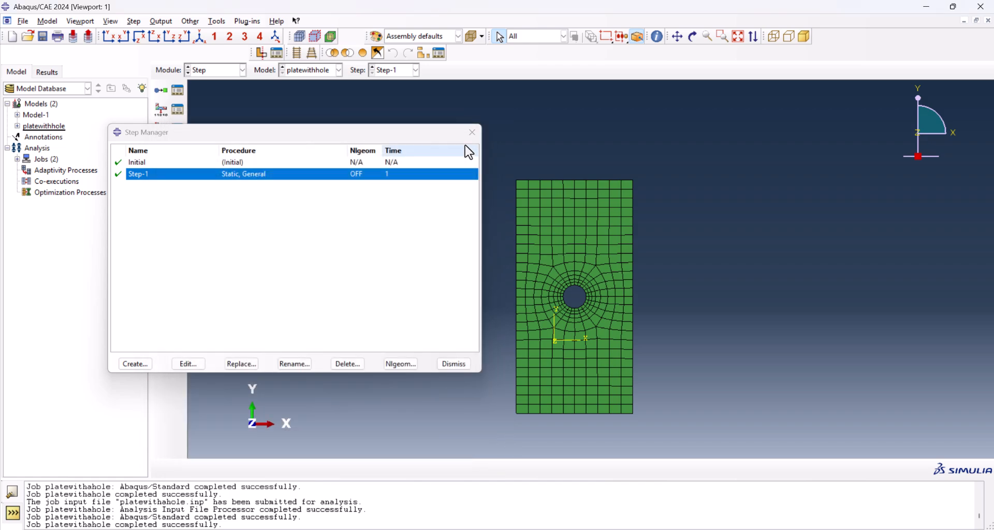
pyautogui.click(468, 136)
# - Review the definitions of the boundary conditions Disp-BC-1 and Disp-BC-2 without changing them
pyautogui.click(216, 71)
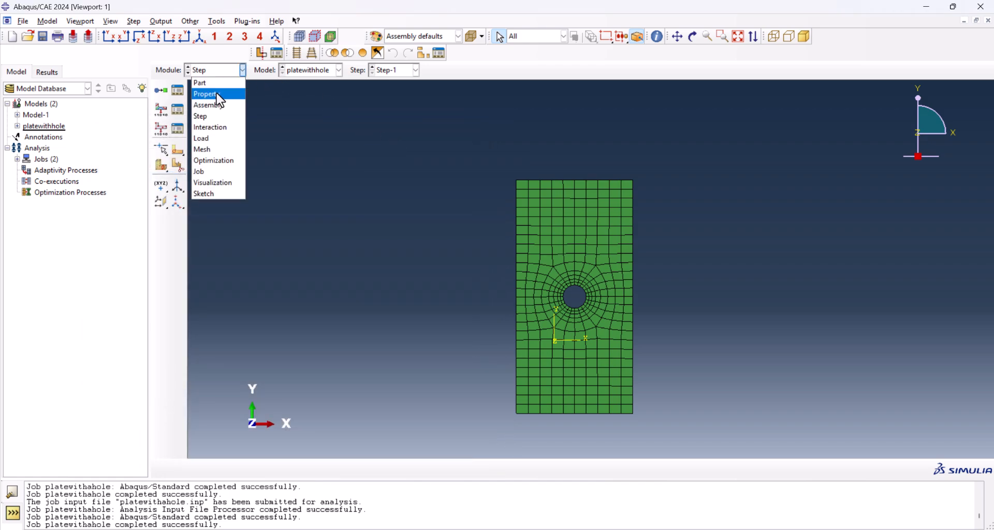
pyautogui.click(220, 140)
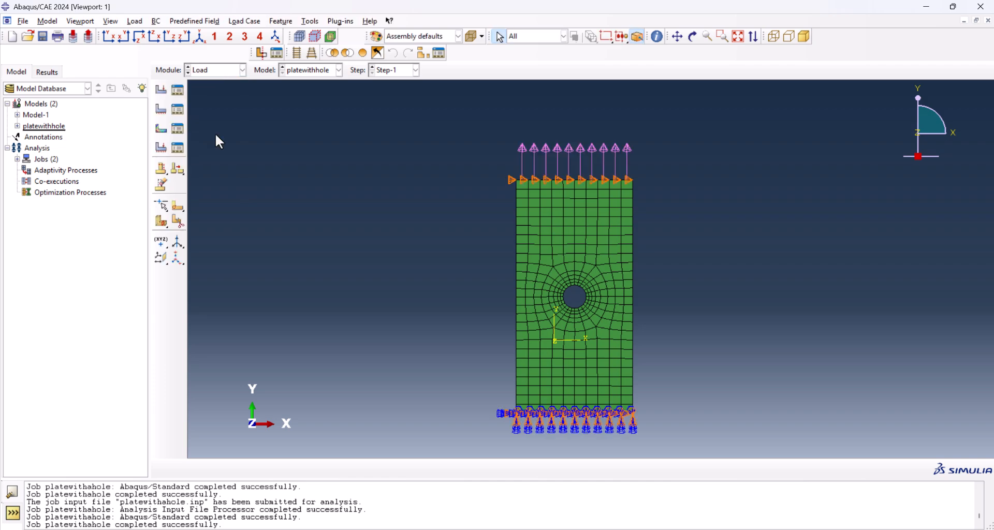
pyautogui.click(178, 110)
pyautogui.doubleClick(132, 206)
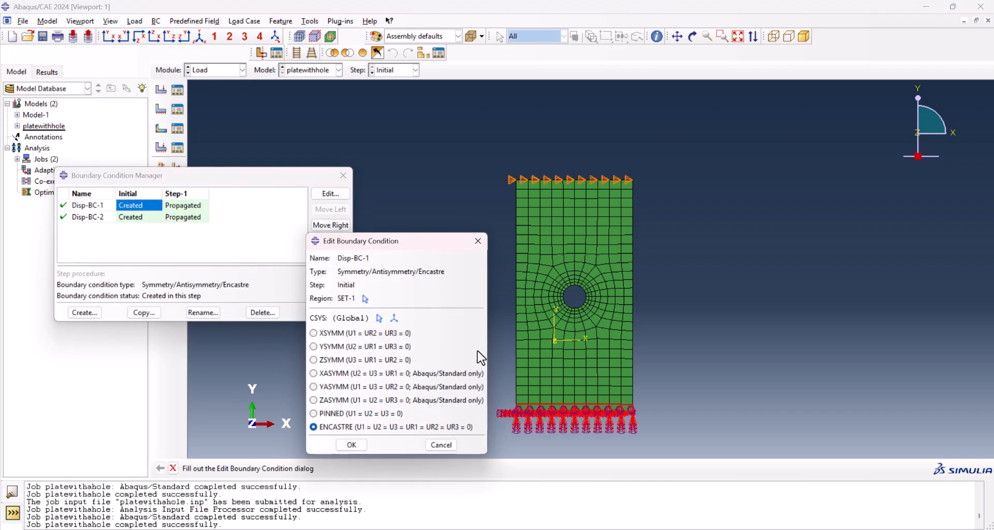
pyautogui.click(478, 241)
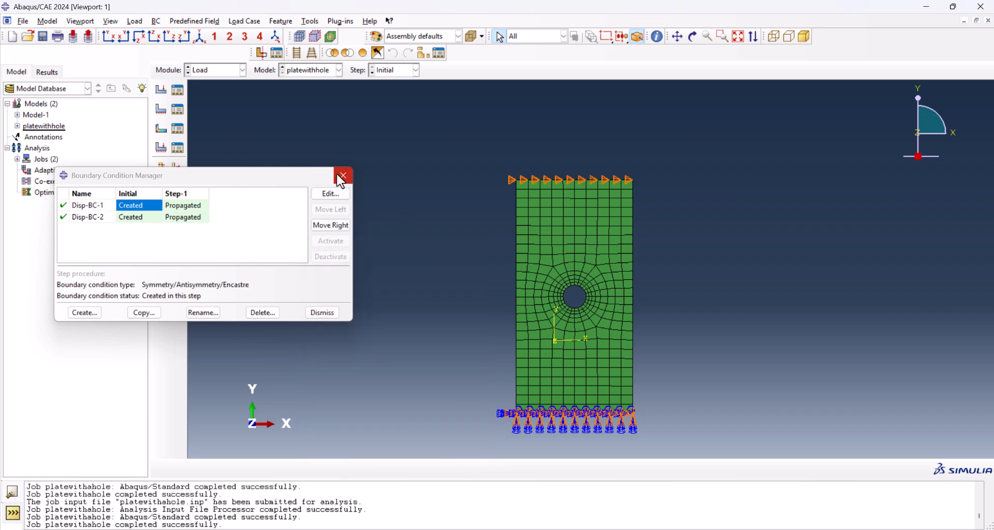
pyautogui.doubleClick(171, 218)
pyautogui.doubleClick(139, 217)
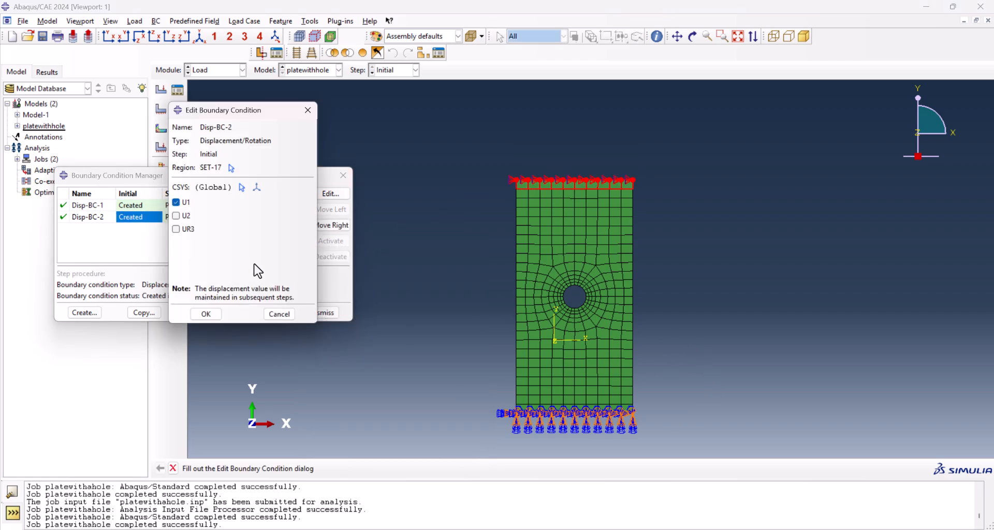
pyautogui.press('Escape')
pyautogui.press('Escape')
# - Inspect the magnitude and settings of the pressure load SURFFORCE-1, leaving the load as defined
pyautogui.click(178, 91)
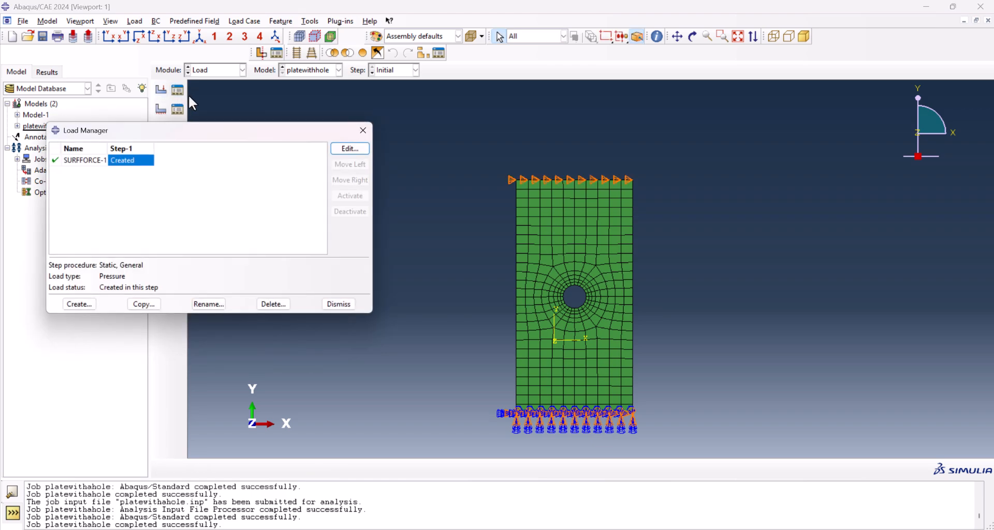
pyautogui.doubleClick(140, 162)
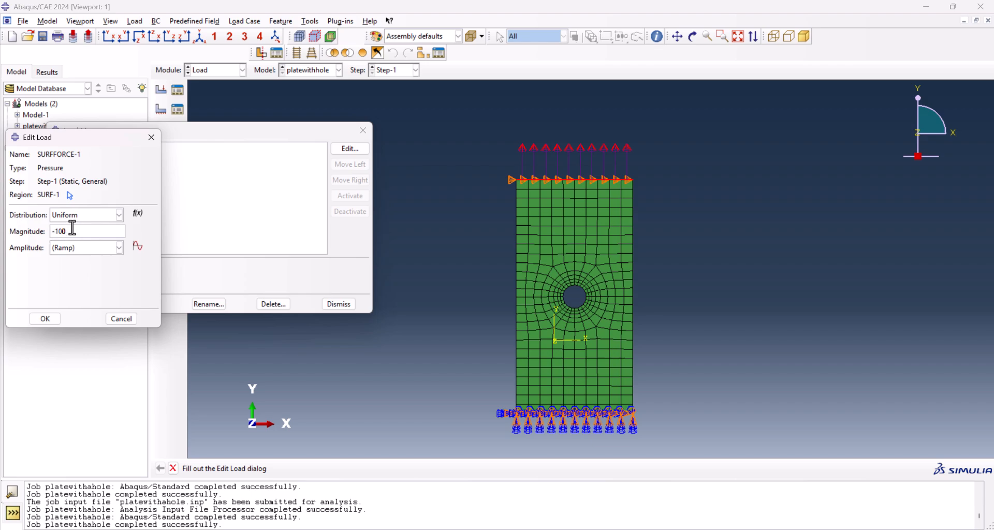
pyautogui.moveTo(66, 233); pyautogui.dragTo(38, 232)
pyautogui.click(123, 321)
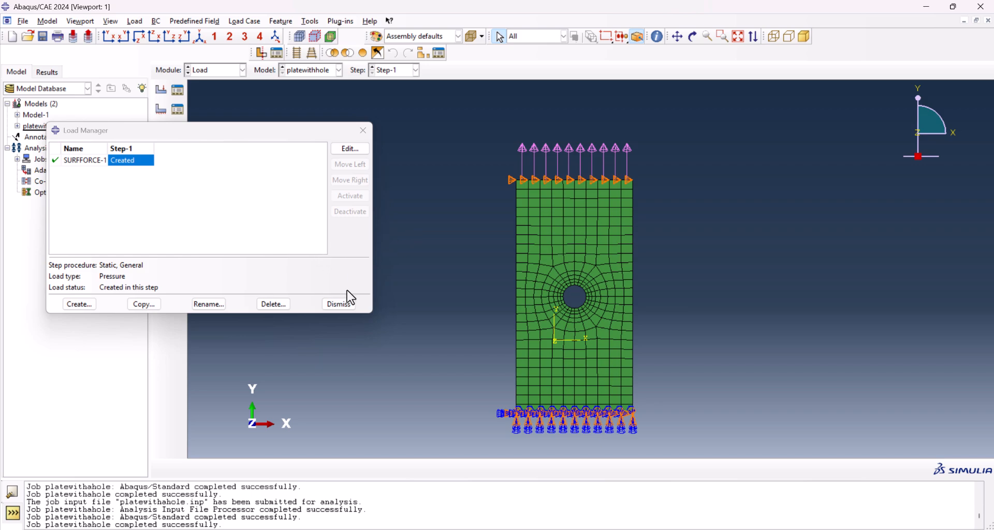
pyautogui.click(340, 306)
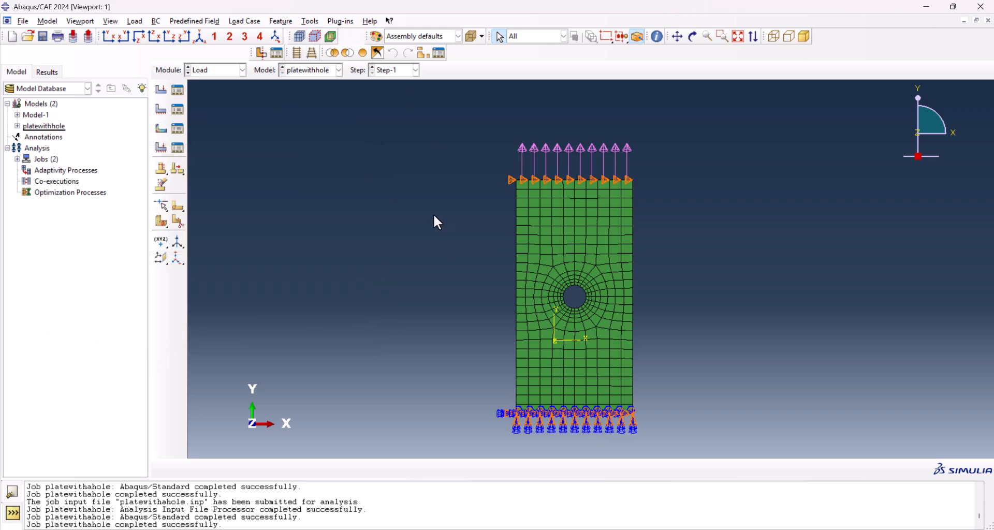
# - Create an element set containing all elements of the plate with a hole
pyautogui.click(314, 23)
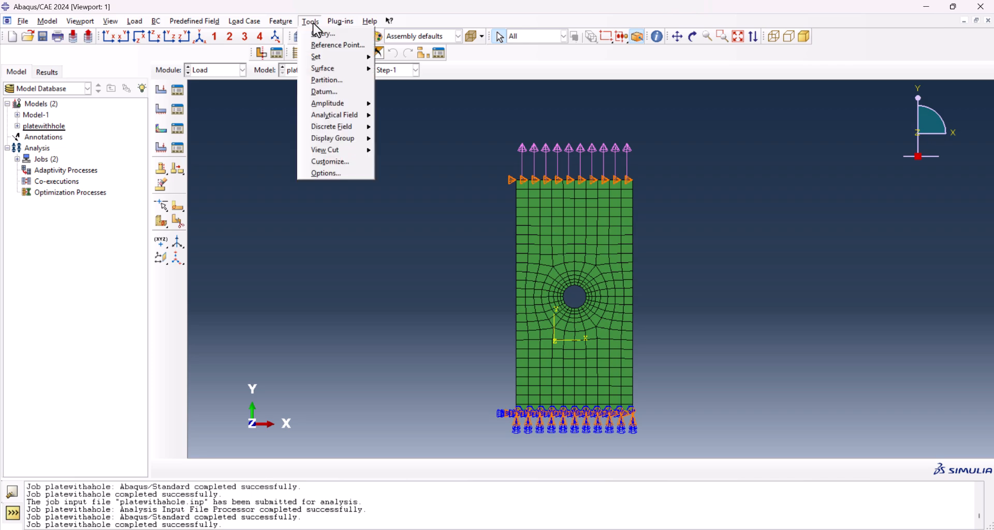
pyautogui.moveTo(346, 59)
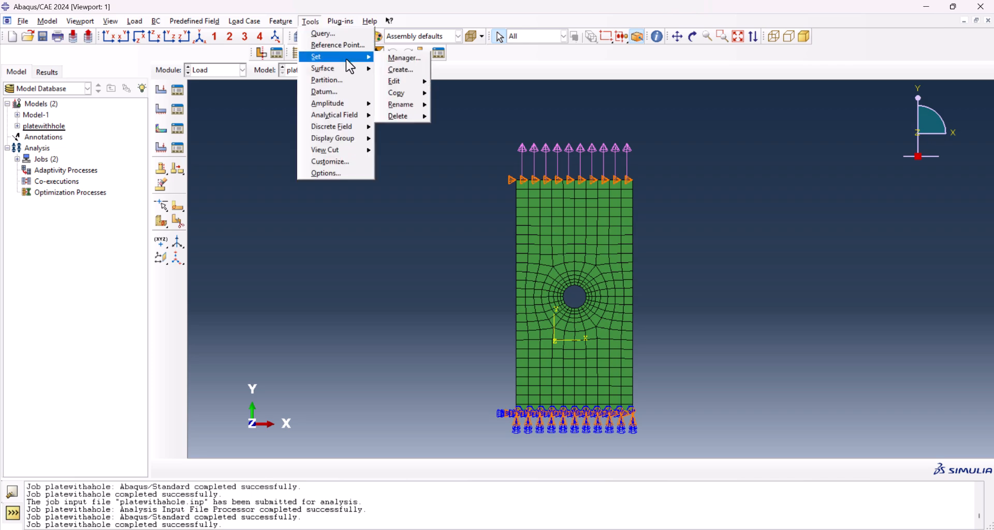
pyautogui.click(394, 59)
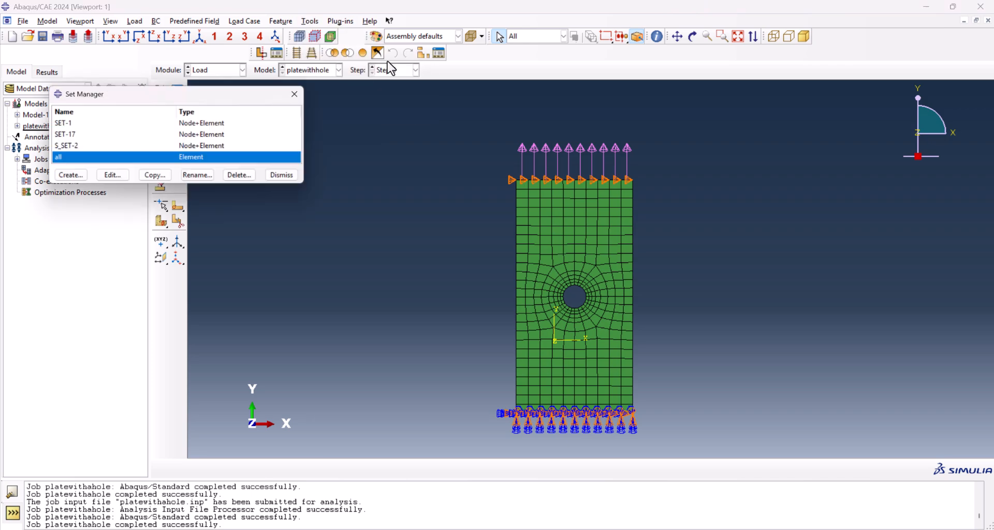
pyautogui.click(71, 178)
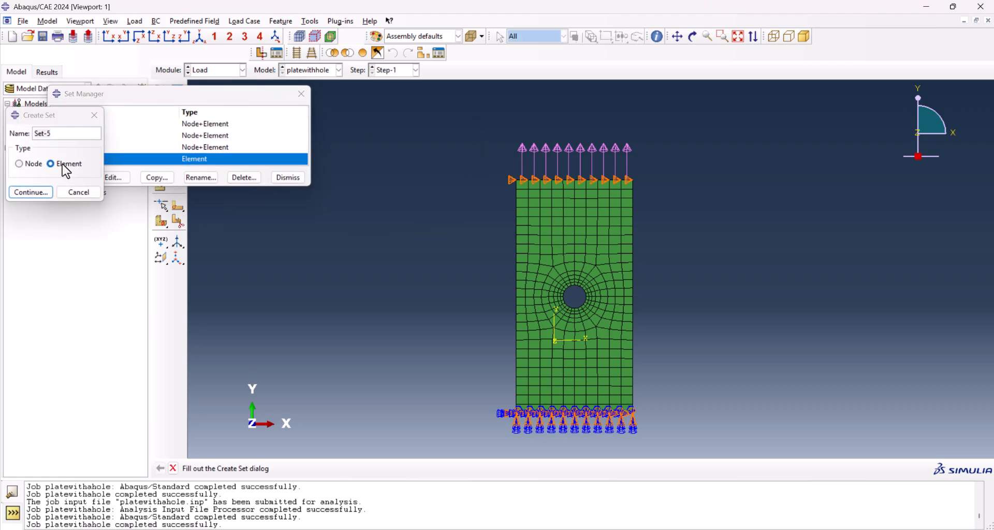
pyautogui.click(47, 194)
pyautogui.moveTo(474, 123); pyautogui.dragTo(708, 444)
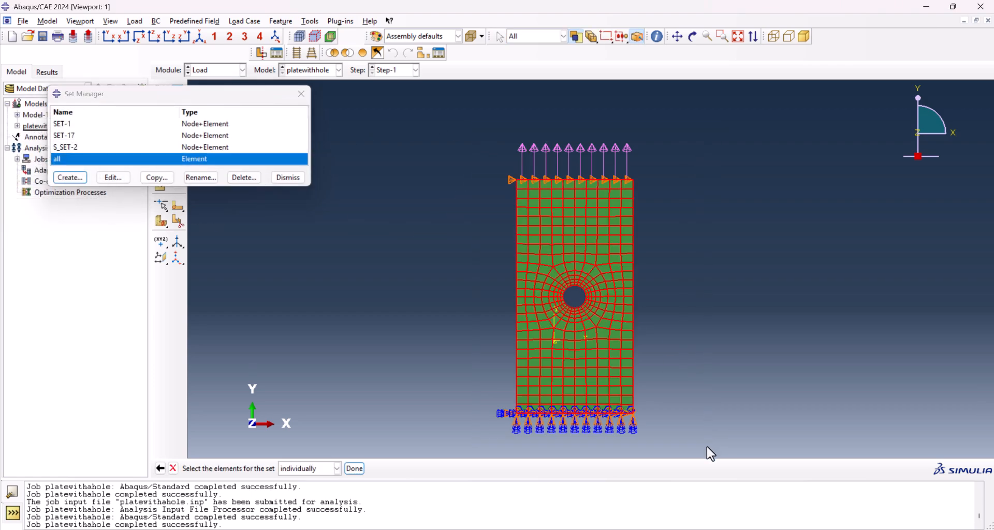
pyautogui.click(355, 469)
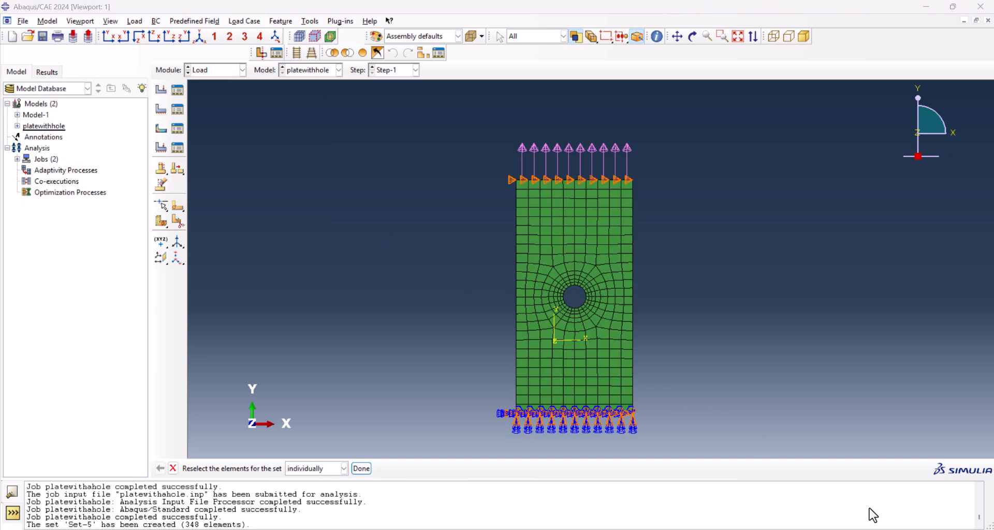
# - Switch to fe-safe 2024 and create a new project in a directory named Sn-fullyreversed
pyautogui.press('super')
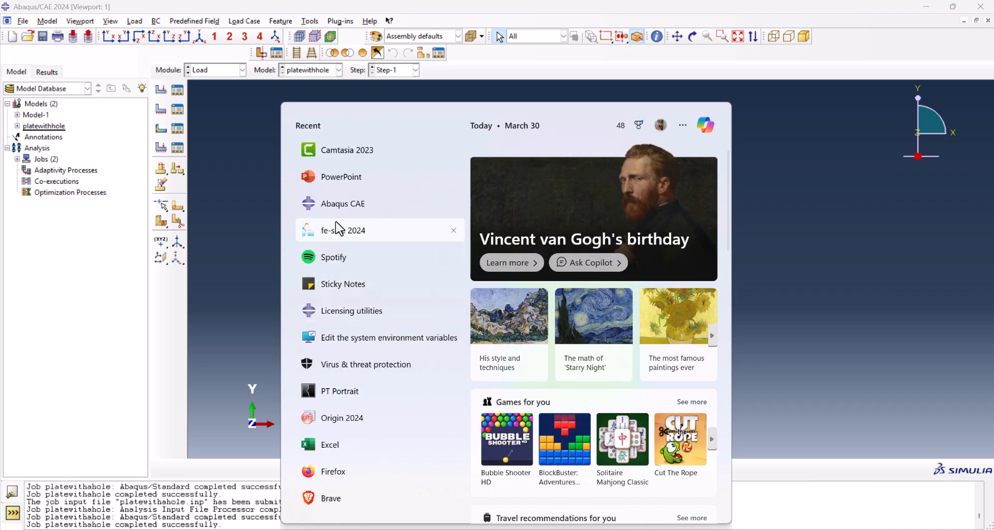
pyautogui.click(339, 232)
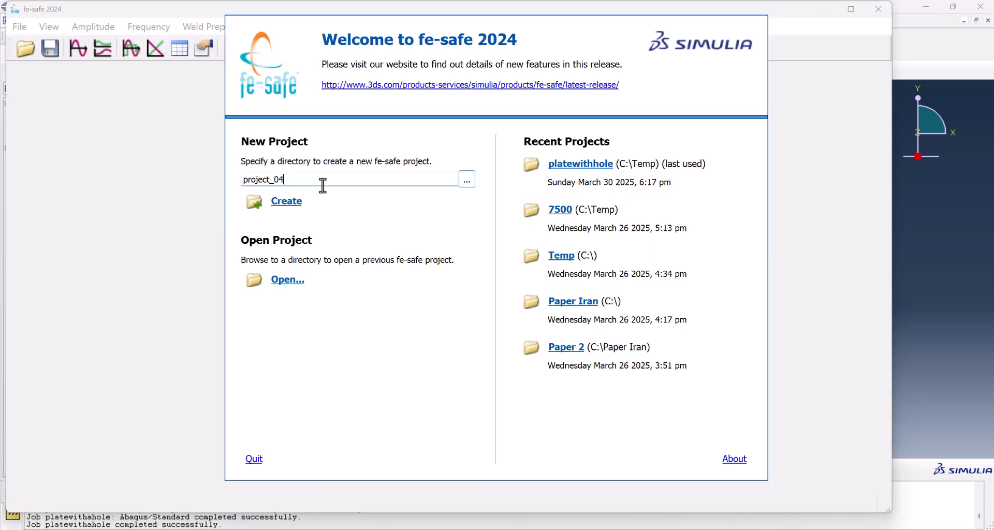
pyautogui.moveTo(314, 180); pyautogui.dragTo(161, 179)
pyautogui.write('Sn-fullyreversed')
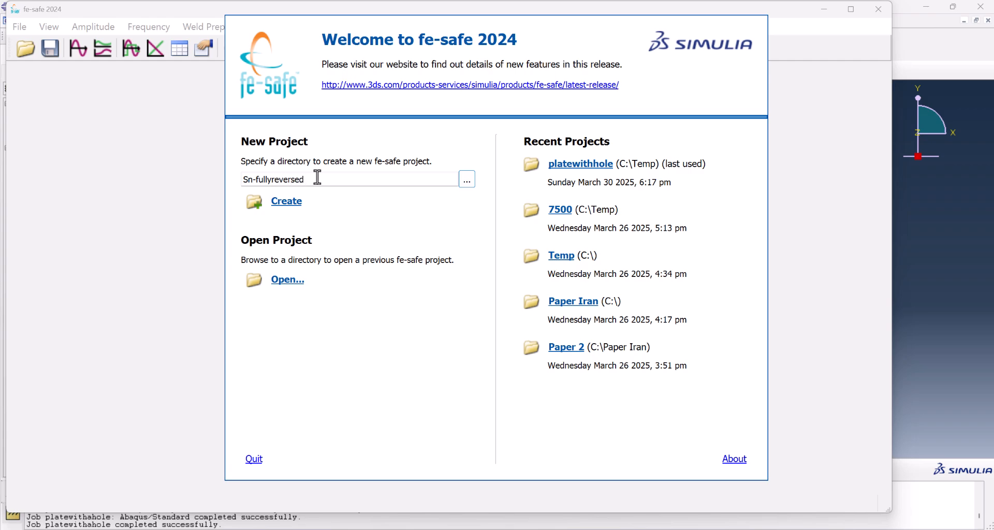
pyautogui.click(277, 200)
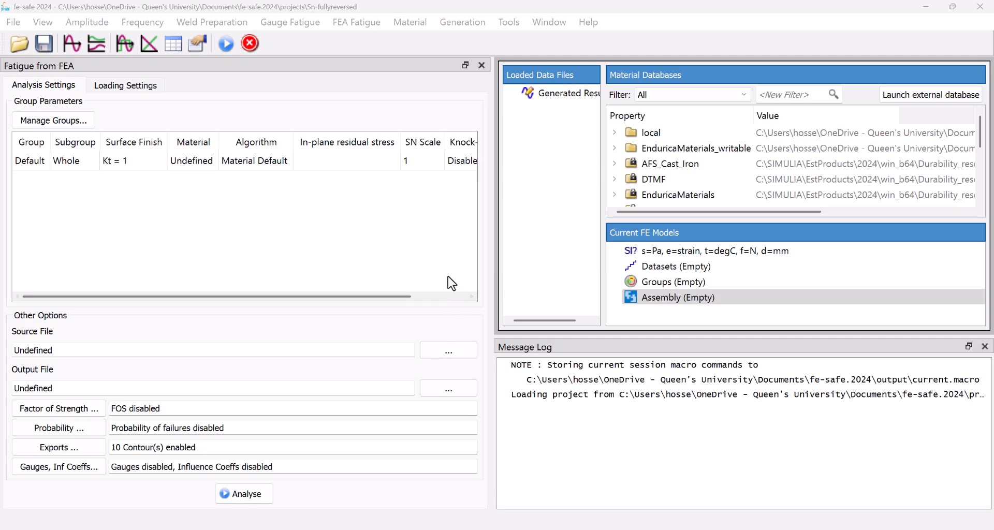
pyautogui.click(13, 23)
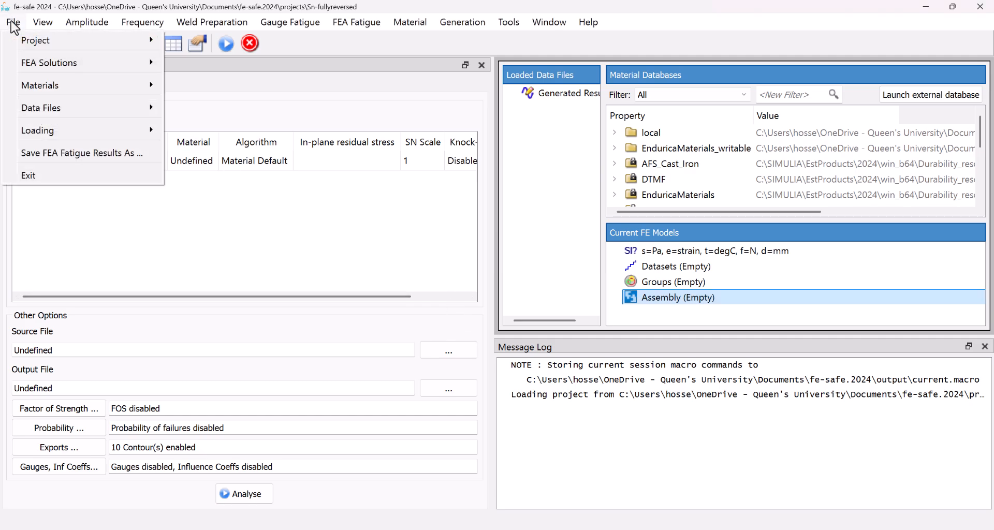
pyautogui.moveTo(101, 66)
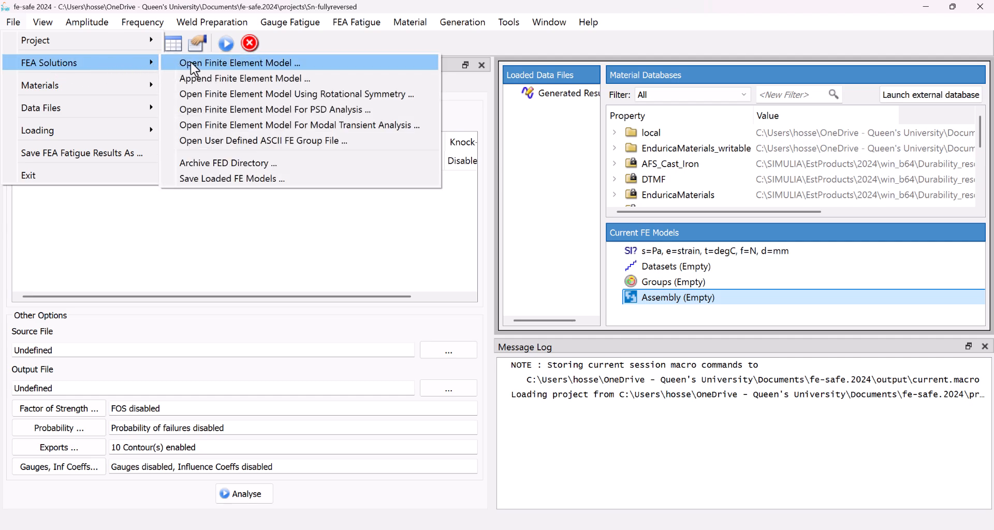
pyautogui.click(272, 62)
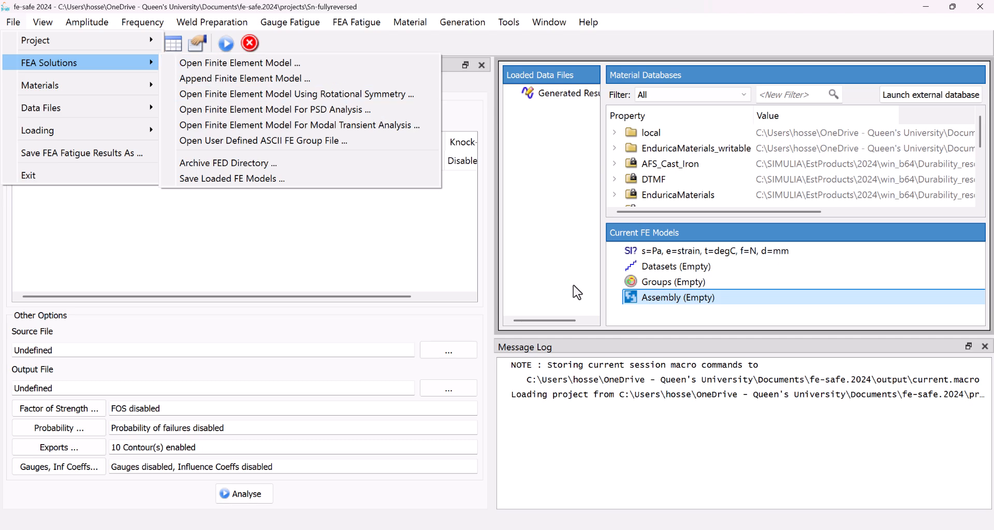
# - Open the finite element model platewithahole.odb from C:\Temp and pre-scan it
pyautogui.rightClick(622, 284)
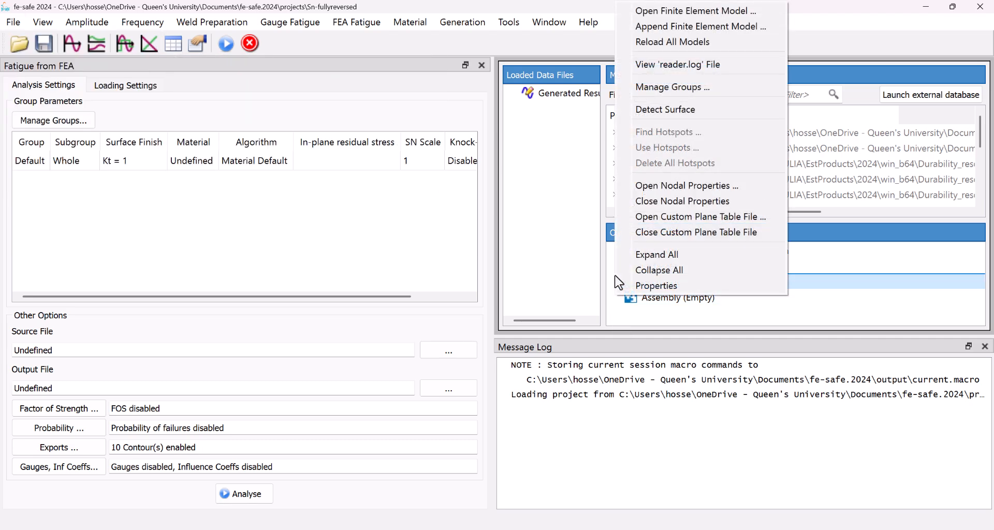
pyautogui.click(658, 11)
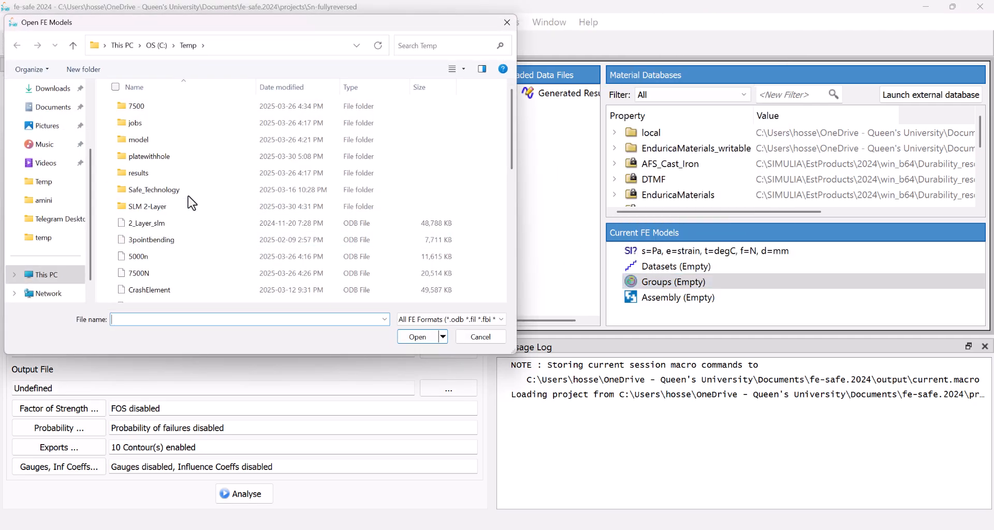
pyautogui.click(173, 240)
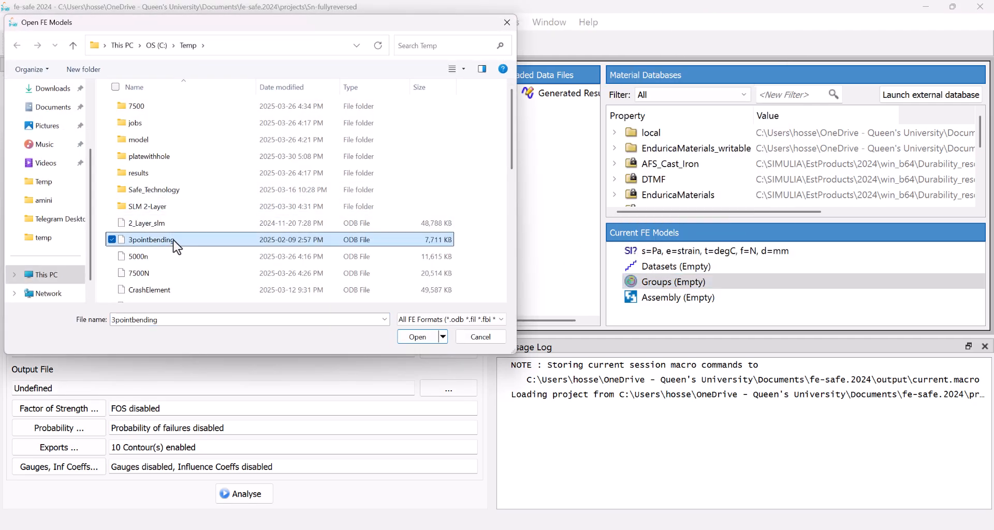
pyautogui.press('p')
pyautogui.press('p')
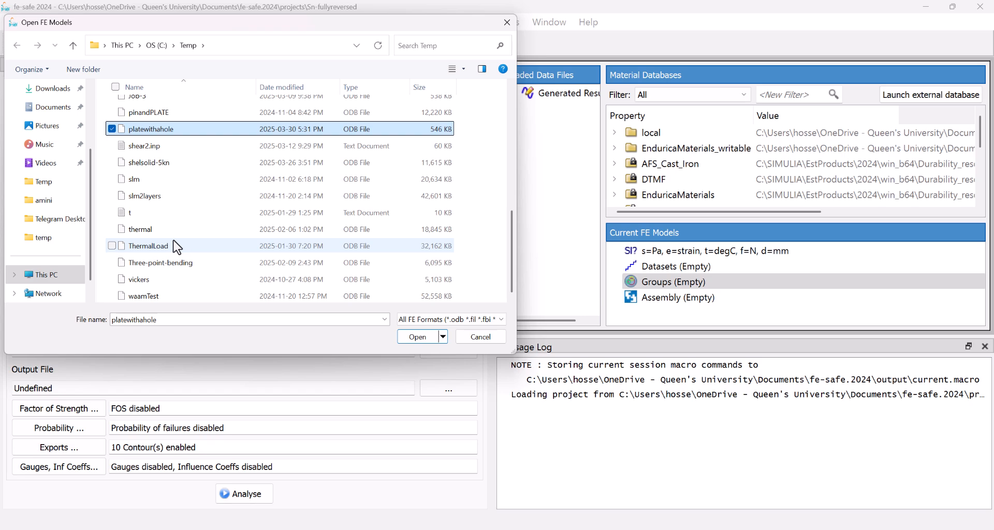
pyautogui.doubleClick(146, 130)
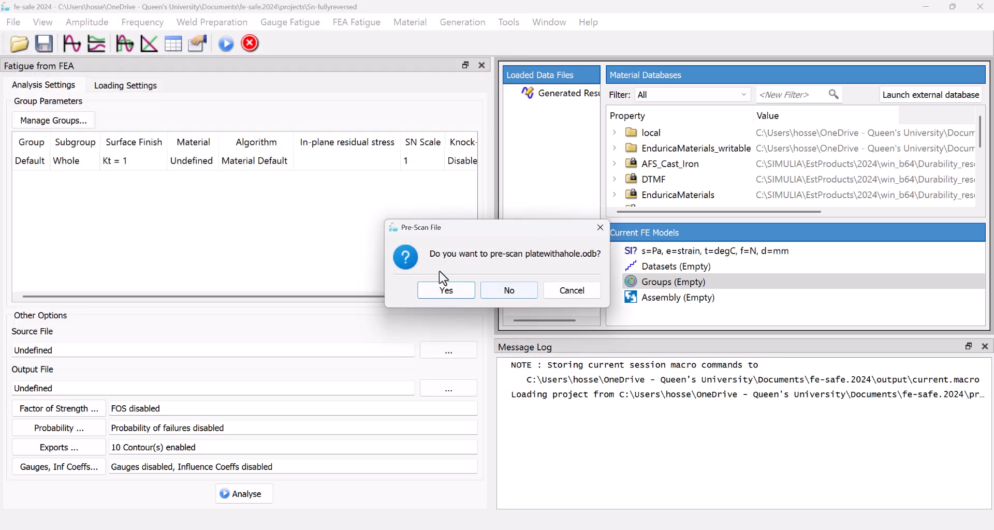
pyautogui.click(455, 293)
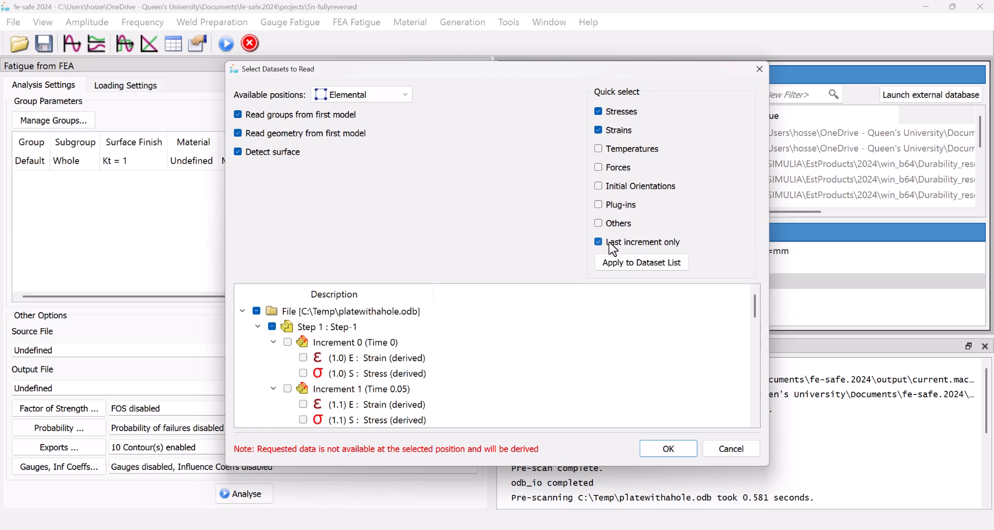
# - Check the dataset list and load only the last increment's elemental stress and strain datasets from platewithahole.odb
pyautogui.scroll(-10, 362, 389)
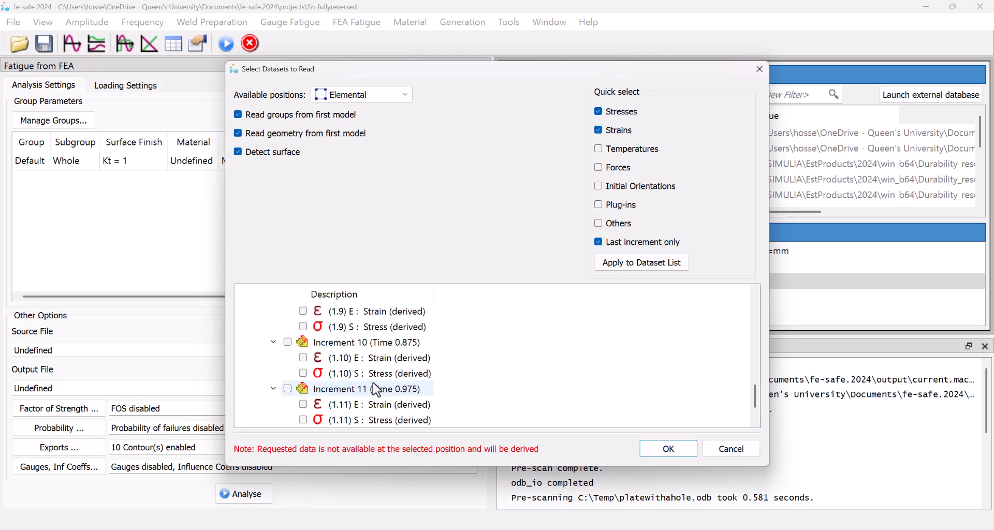
pyautogui.scroll(12, 377, 390)
pyautogui.scroll(-12, 382, 362)
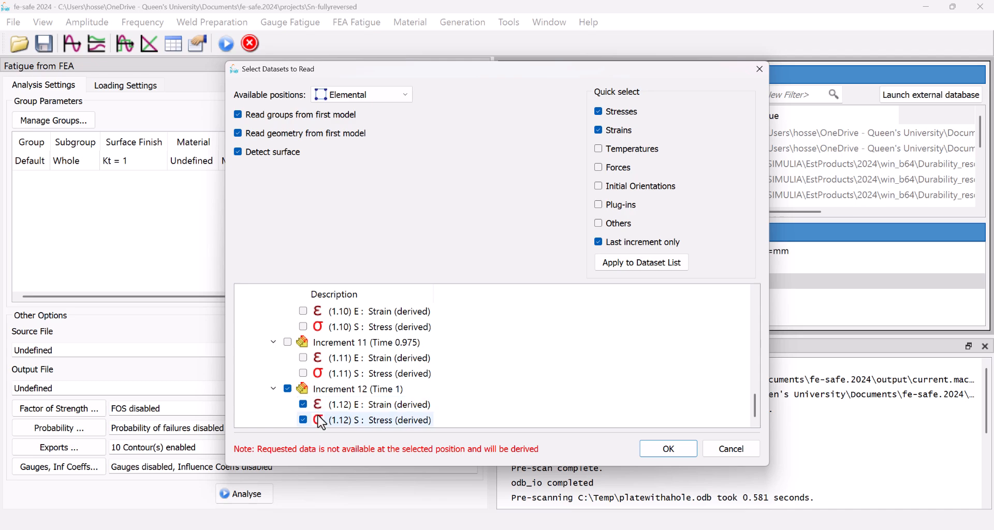
pyautogui.click(669, 449)
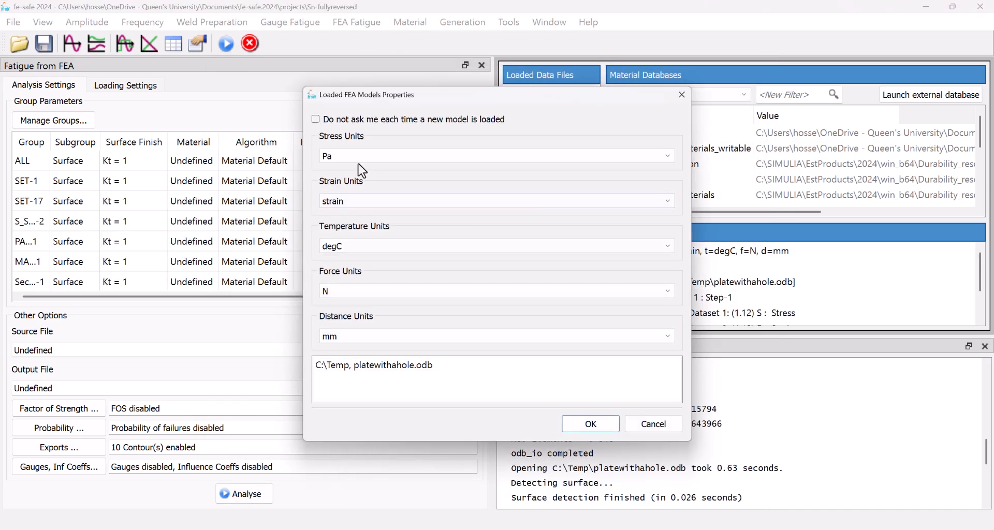
# - Switch to Abaqus/CAE and view the plate model in the Job module
pyautogui.moveTo(641, 529)
pyautogui.click(637, 491)
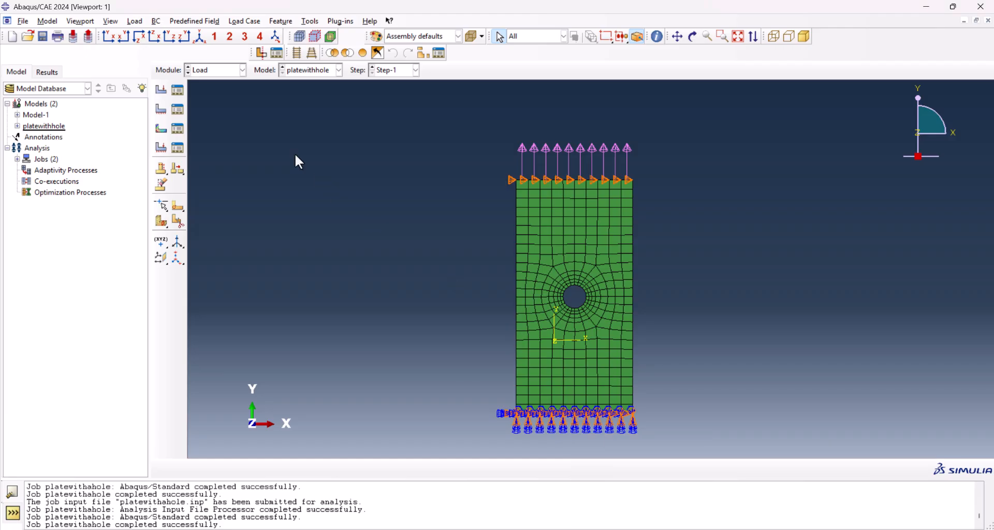
pyautogui.click(220, 72)
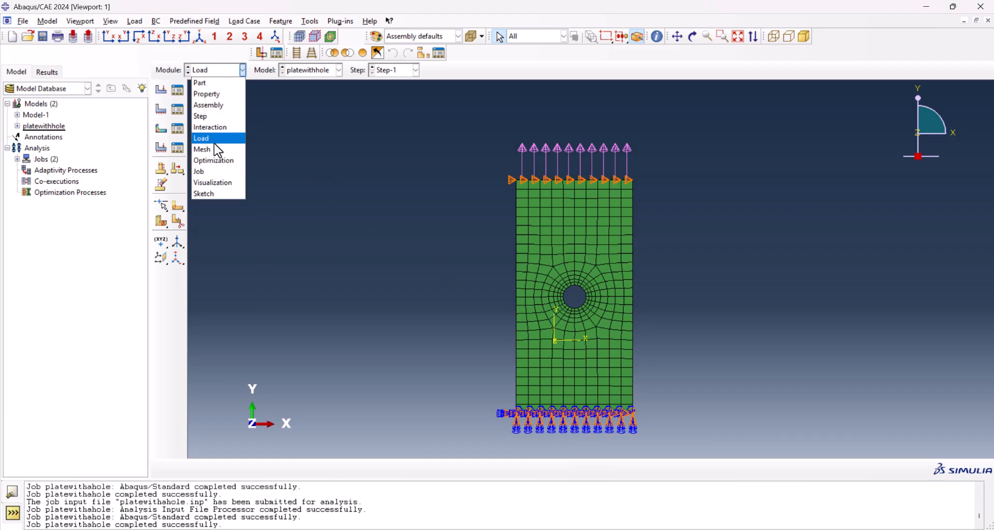
pyautogui.click(217, 176)
pyautogui.click(476, 286)
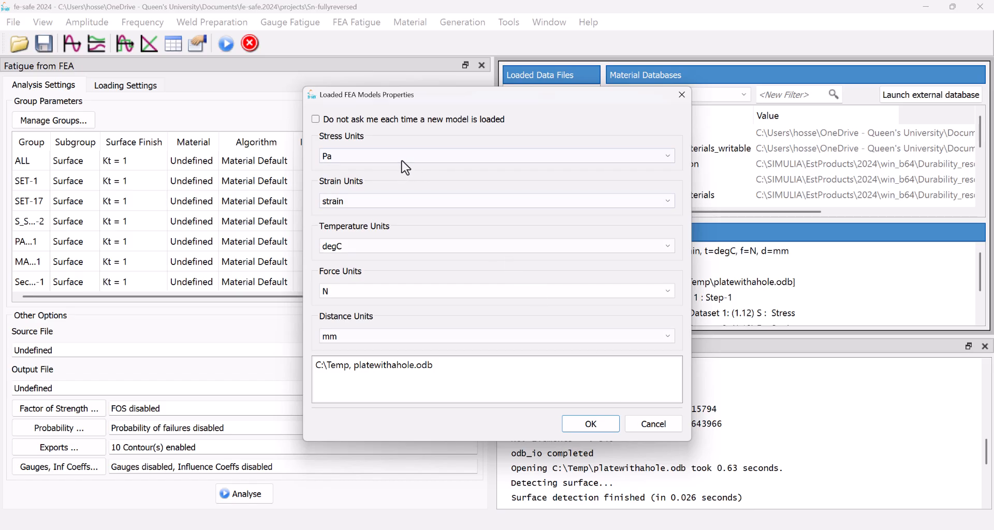
# - Set the loaded model's stress units to MPa, keeping strain, degC, N and mm for the other units
pyautogui.click(354, 156)
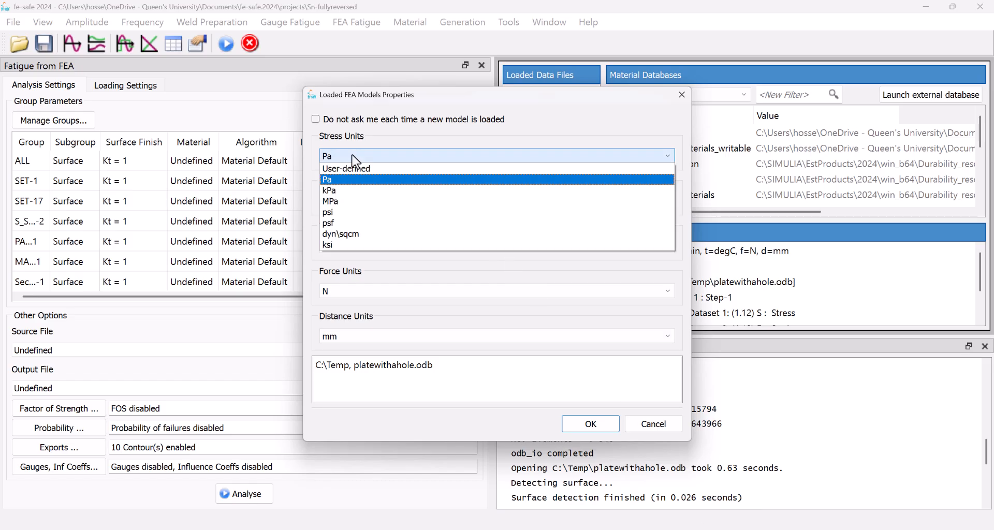
pyautogui.click(341, 201)
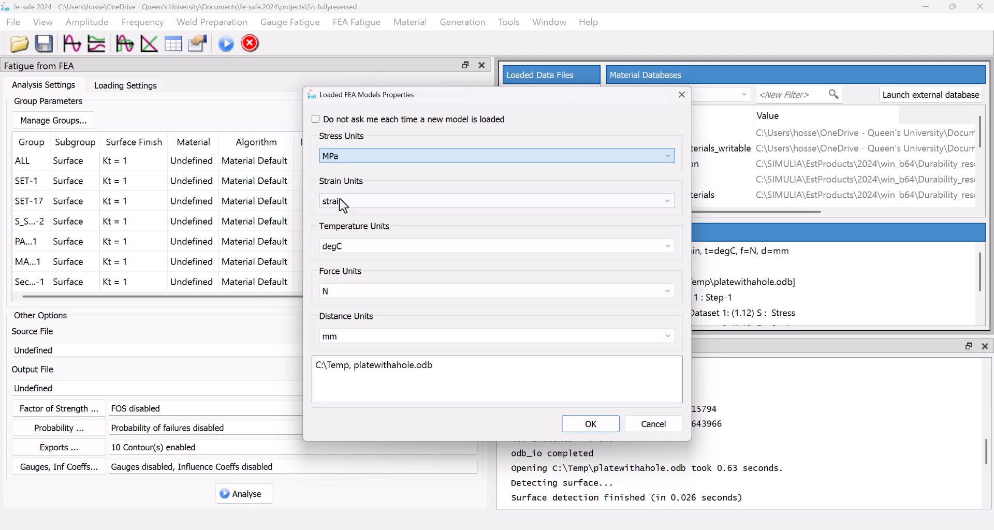
pyautogui.click(341, 156)
pyautogui.click(340, 159)
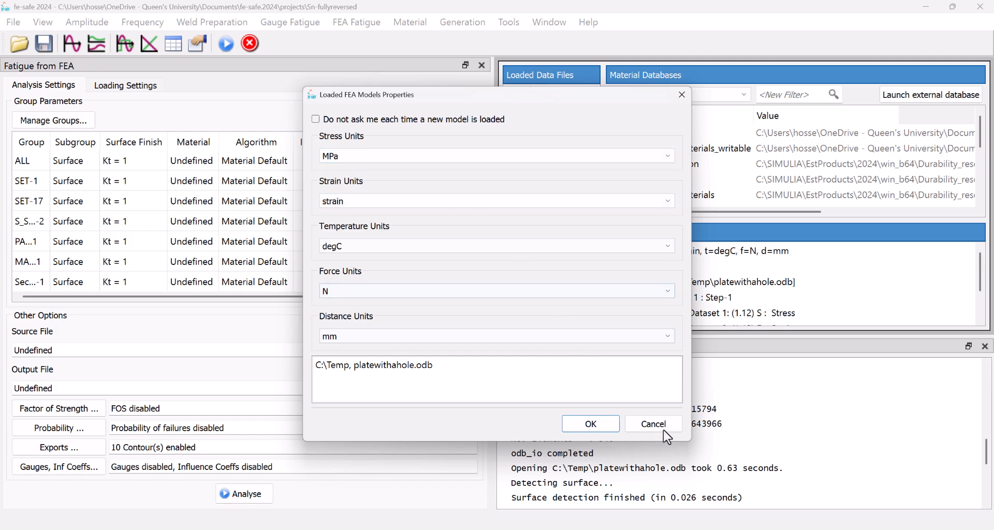
pyautogui.click(772, 517)
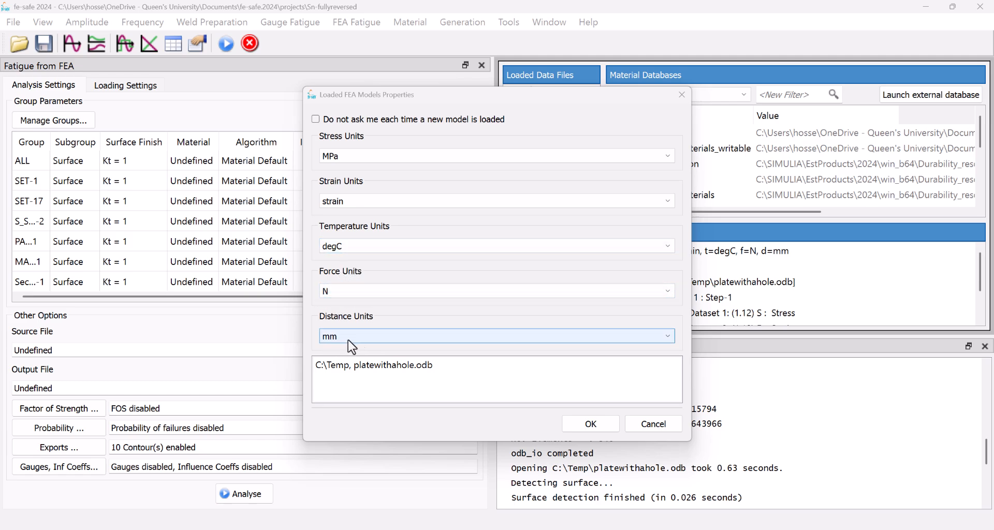
pyautogui.click(591, 424)
# - Move every group out of the analysis groups and add back only the element group ALL
pyautogui.click(589, 325)
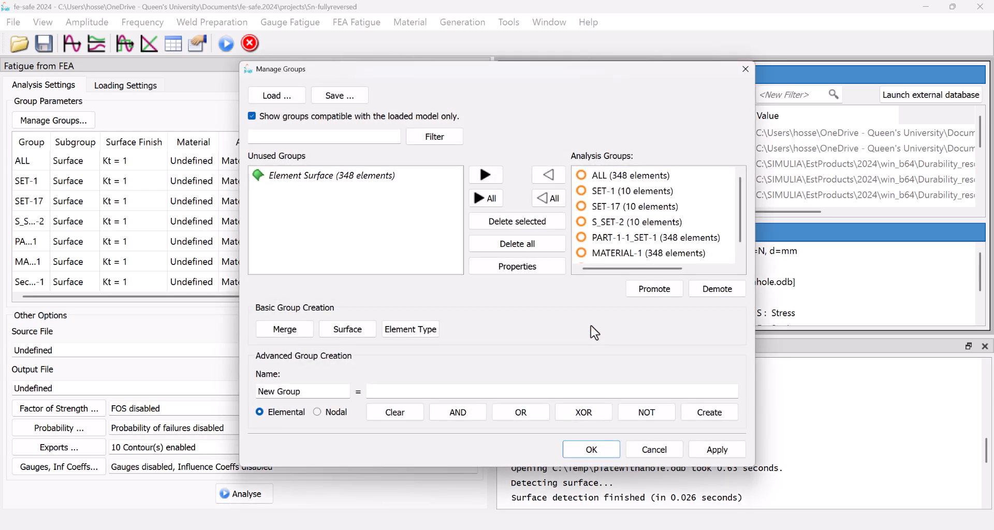
pyautogui.click(562, 194)
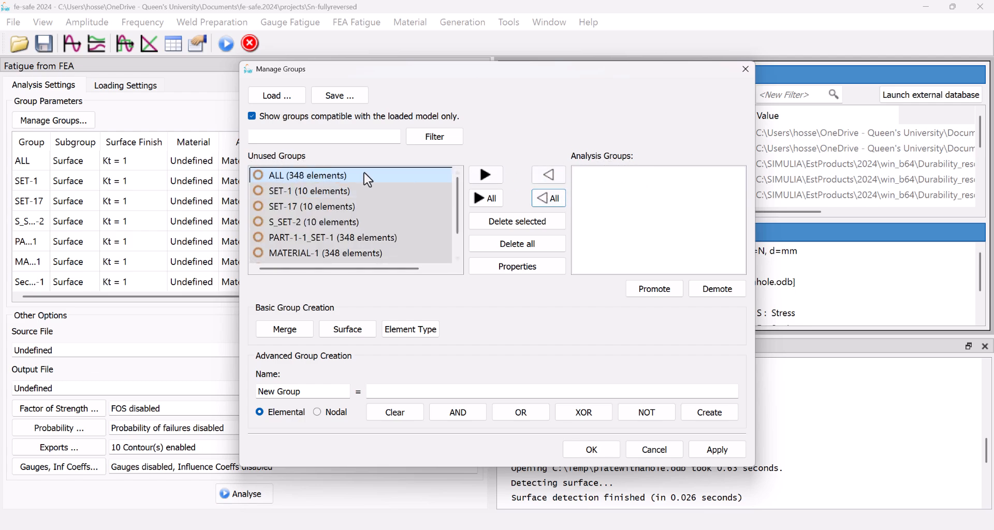
pyautogui.click(288, 176)
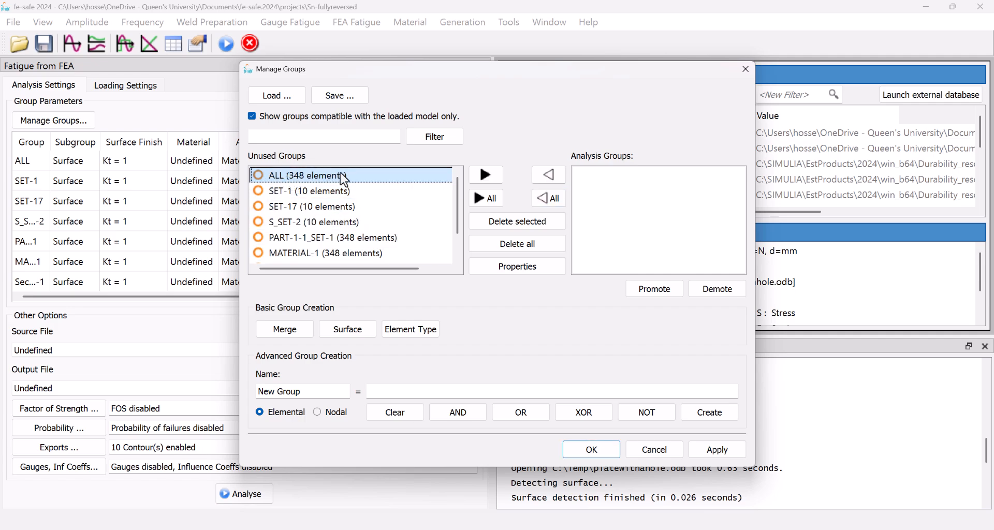
pyautogui.click(485, 176)
pyautogui.click(606, 179)
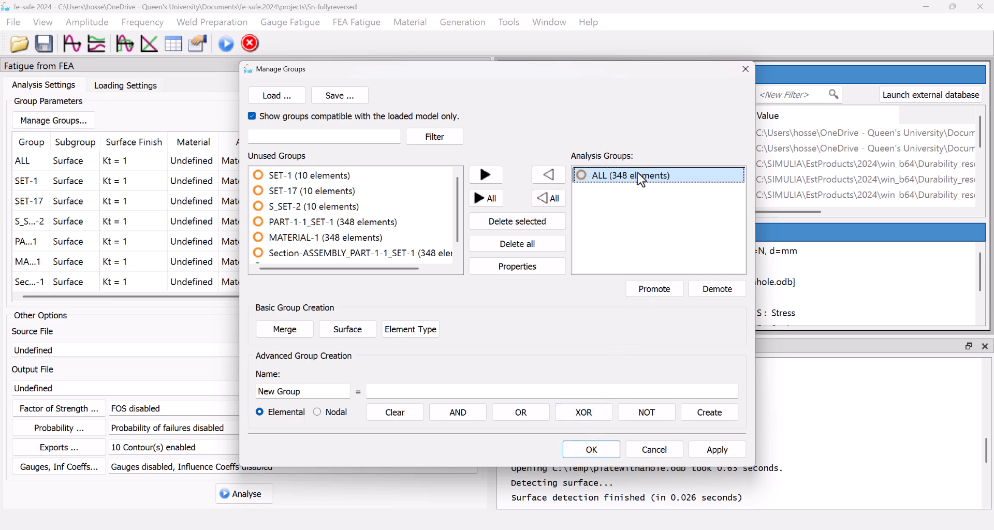
pyautogui.click(591, 450)
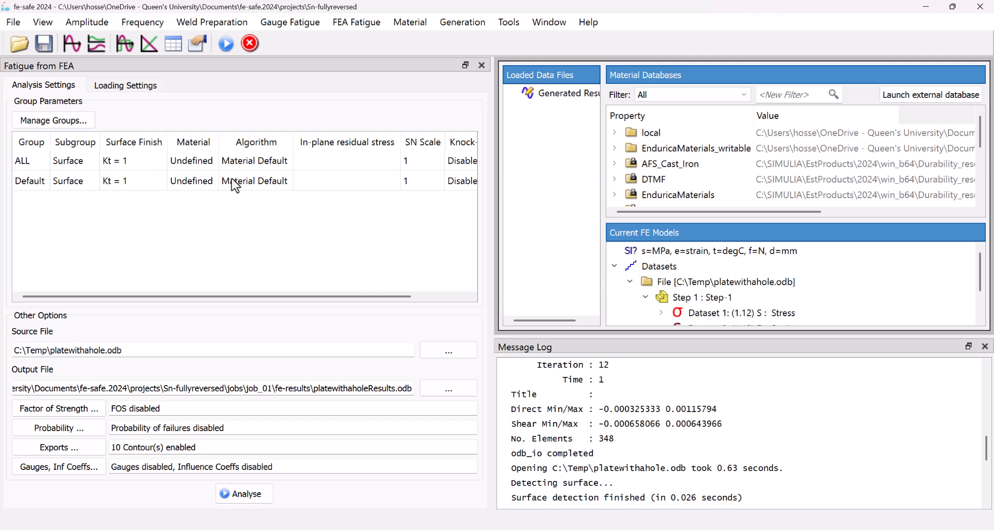
# - Set the Default group's algorithm to Do not analyse and the ALL group's subgroup to Whole
pyautogui.click(236, 186)
pyautogui.rightClick(230, 187)
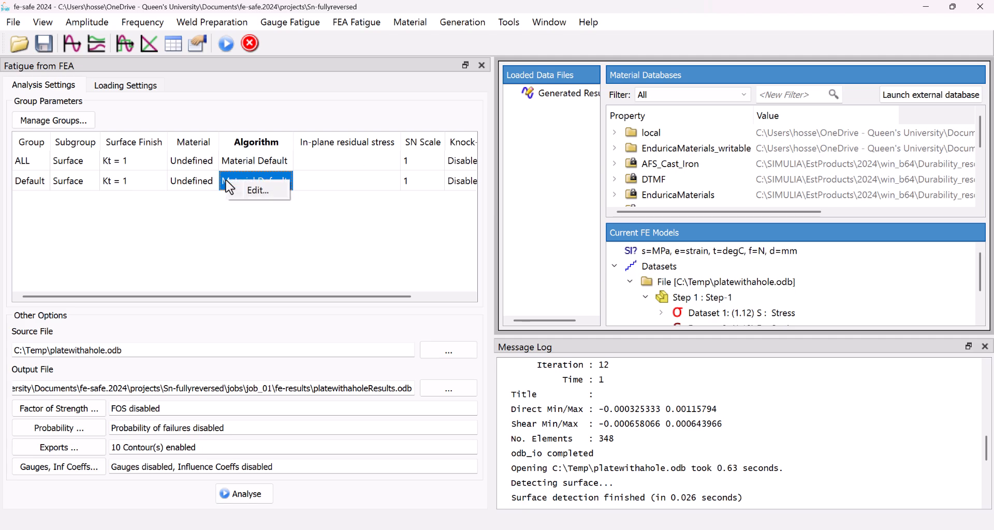
pyautogui.click(242, 189)
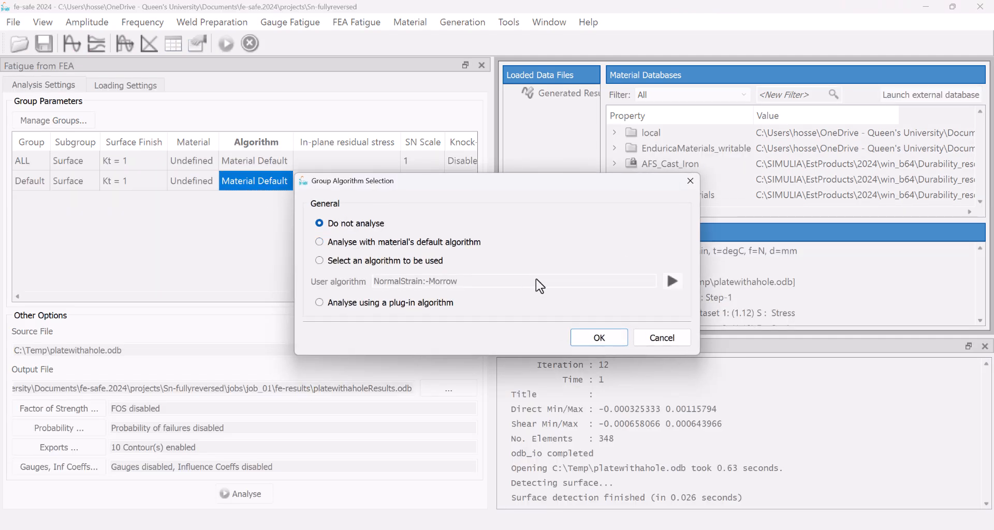
pyautogui.click(602, 339)
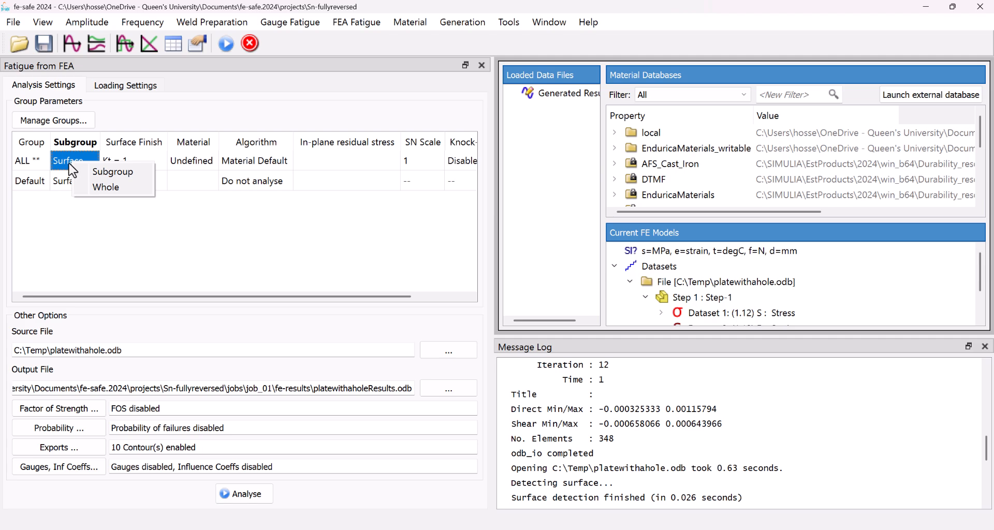
pyautogui.click(103, 187)
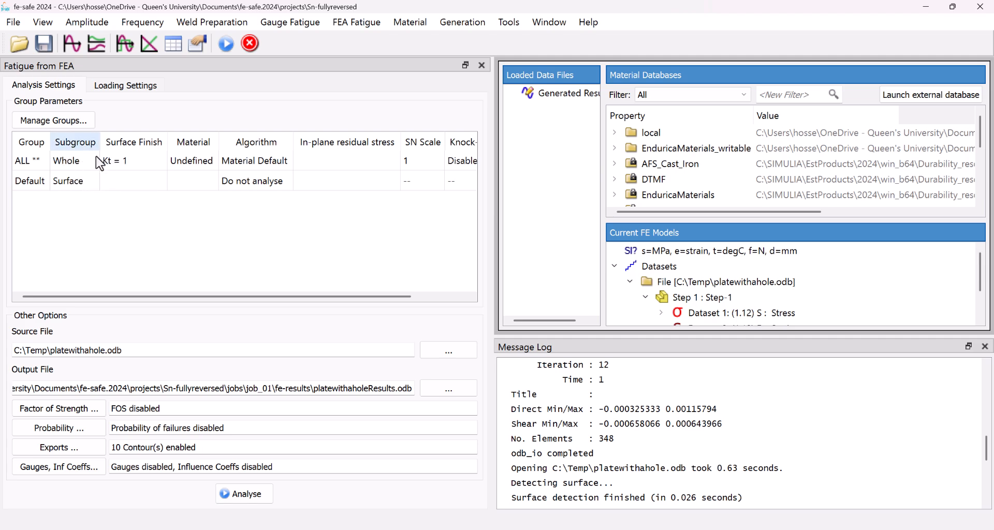
pyautogui.click(72, 162)
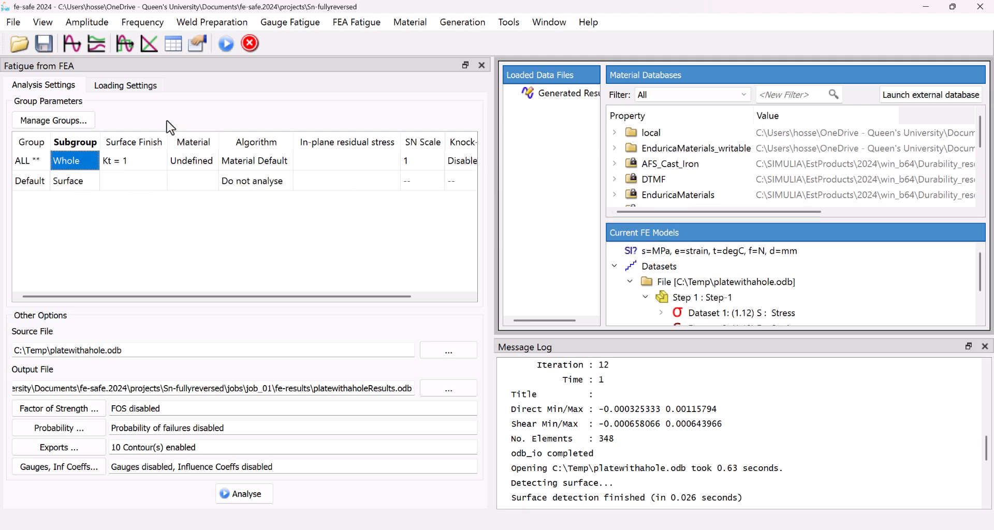
# - Assign the material SAE-1040 from the system database to the ALL group
pyautogui.click(207, 161)
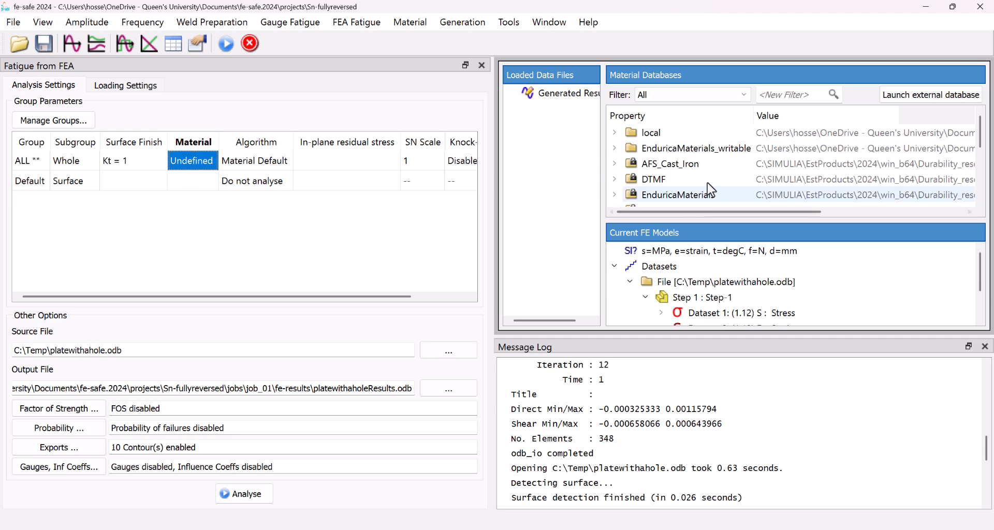
pyautogui.scroll(-3, 706, 195)
pyautogui.click(616, 164)
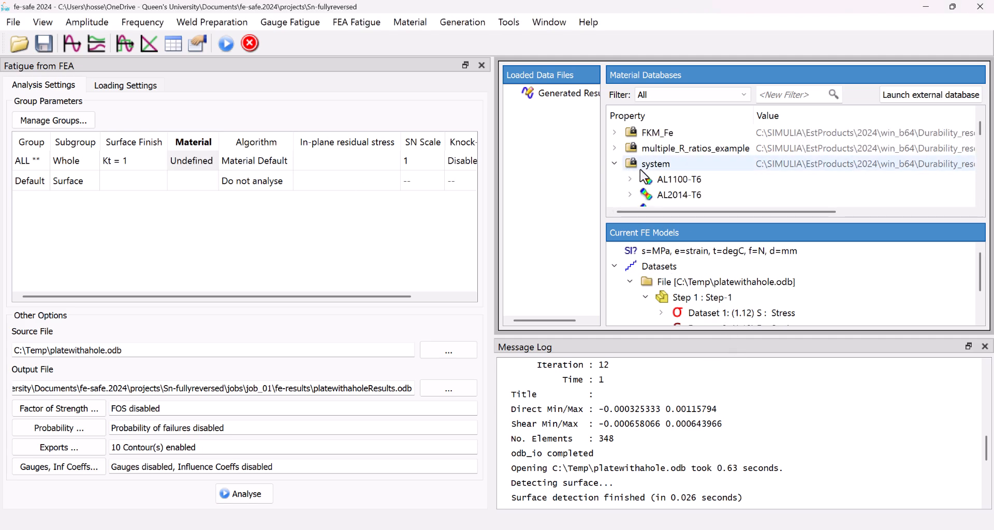
pyautogui.scroll(-2, 646, 178)
pyautogui.scroll(-10, 646, 178)
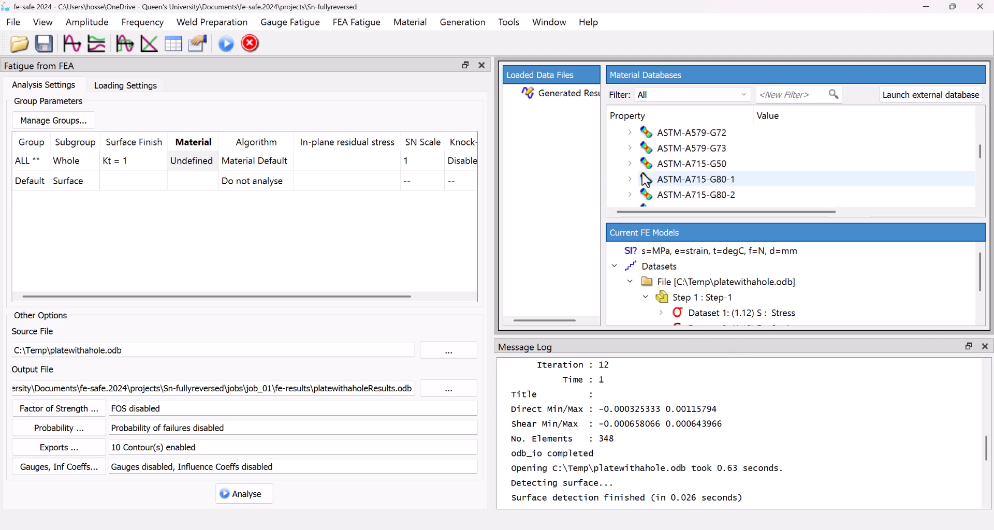
pyautogui.scroll(-3, 646, 181)
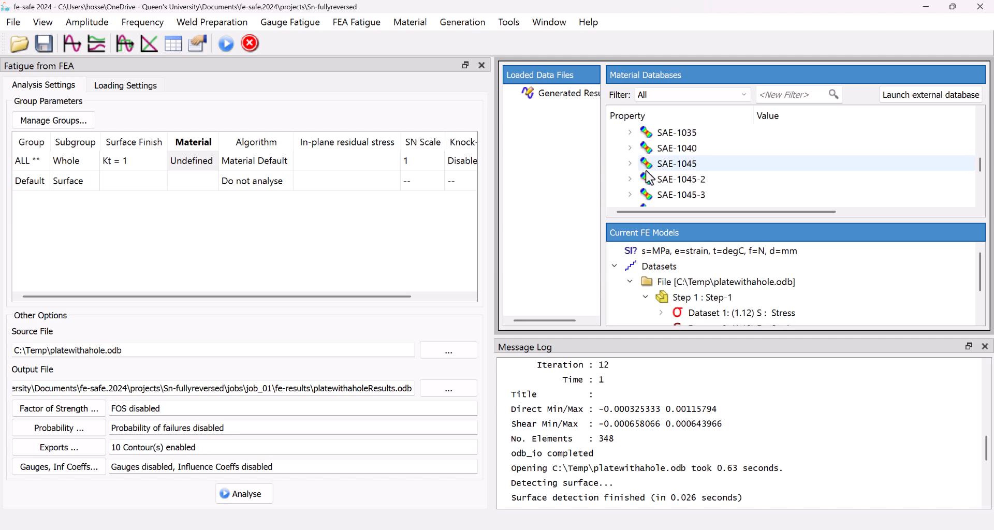
pyautogui.click(656, 150)
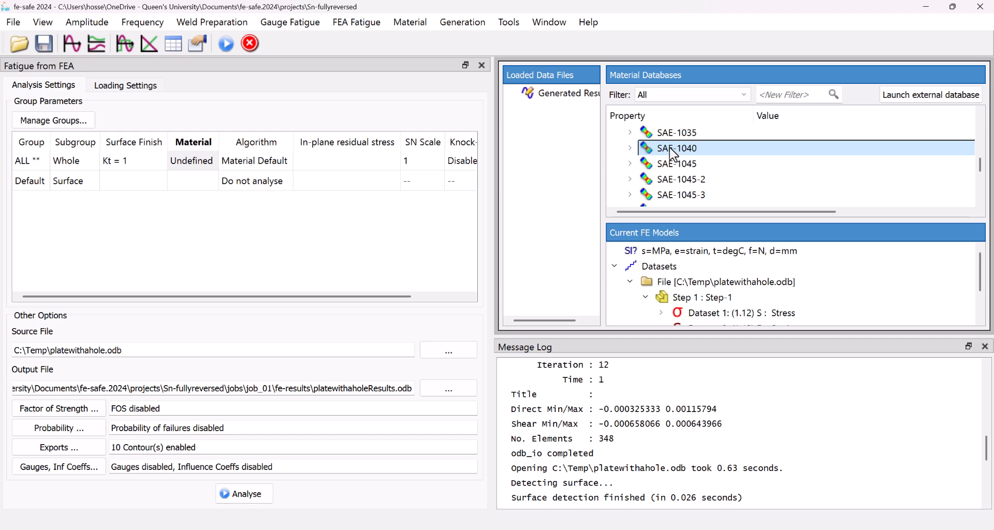
pyautogui.rightClick(180, 162)
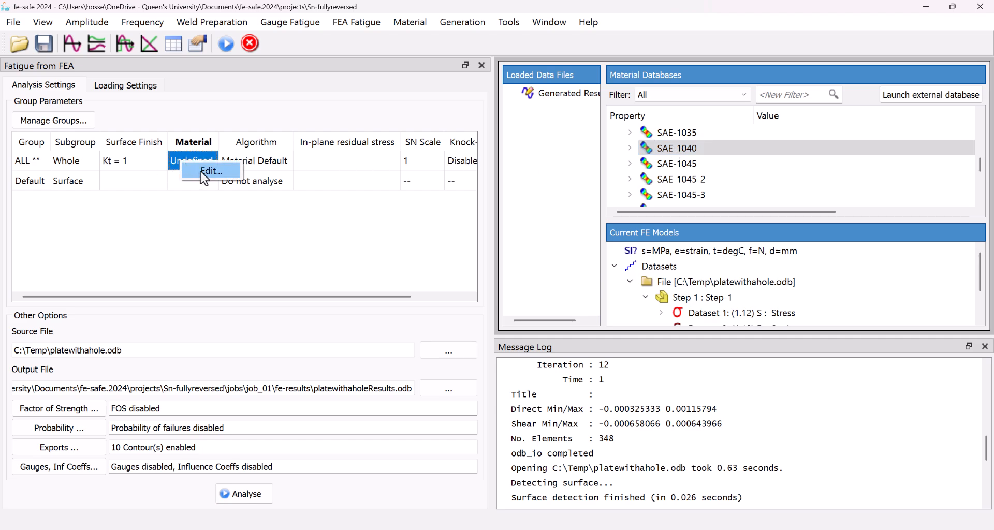
pyautogui.click(204, 171)
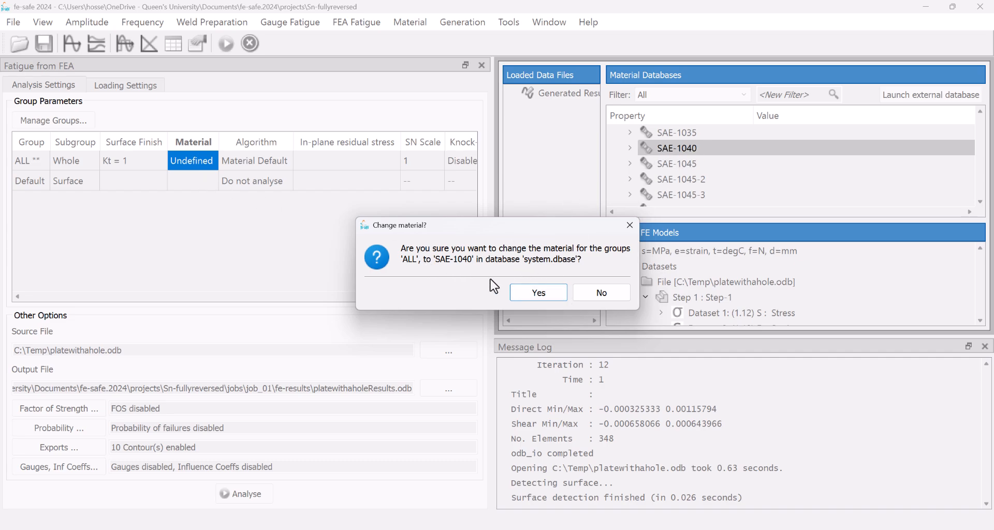
pyautogui.click(542, 293)
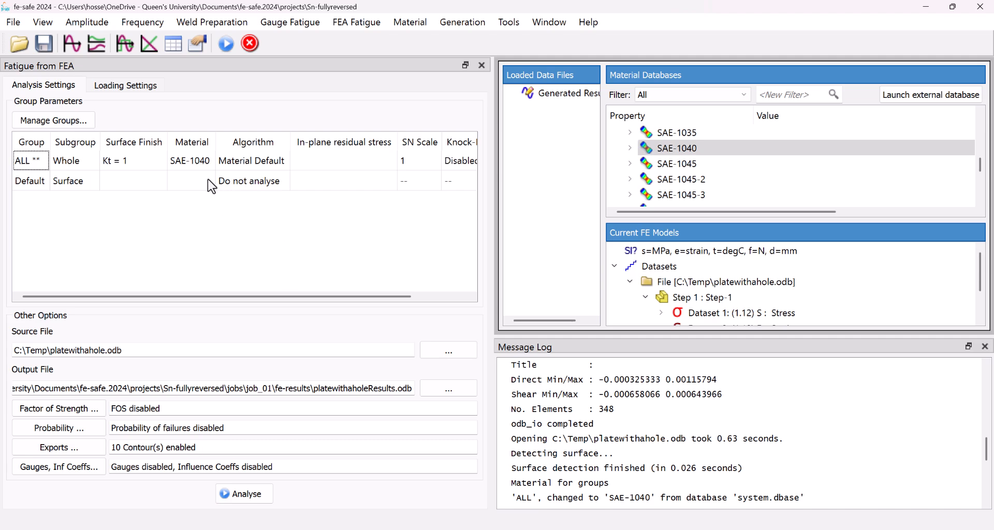
# - Set the ALL group's algorithm to the biaxial stress-life Normal Stress (CP) method with mean stress correction None
pyautogui.click(261, 161)
pyautogui.rightClick(269, 162)
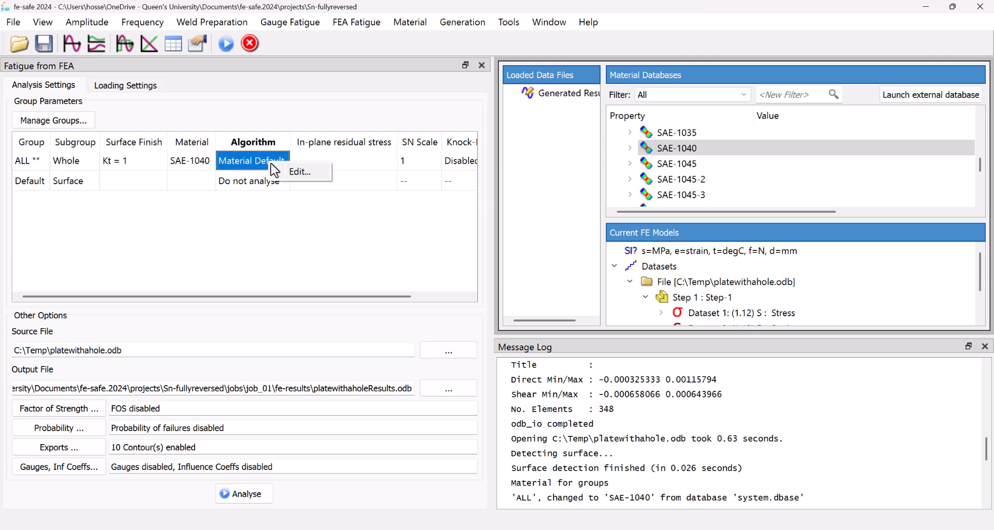
pyautogui.click(291, 172)
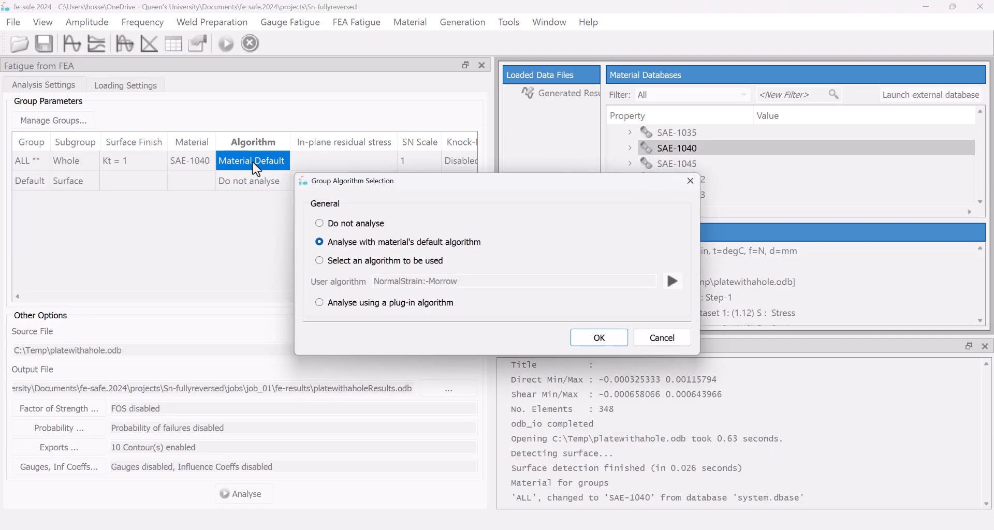
pyautogui.click(384, 265)
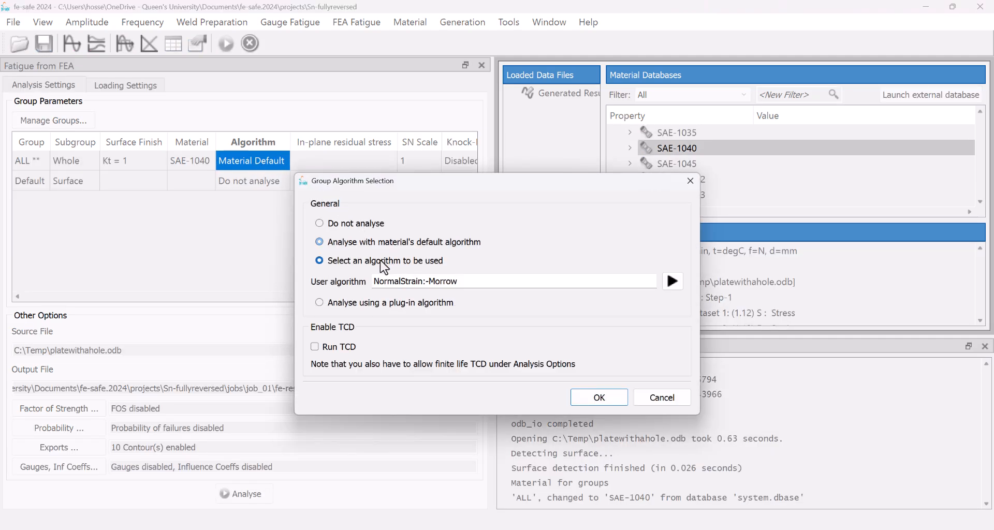
pyautogui.click(679, 282)
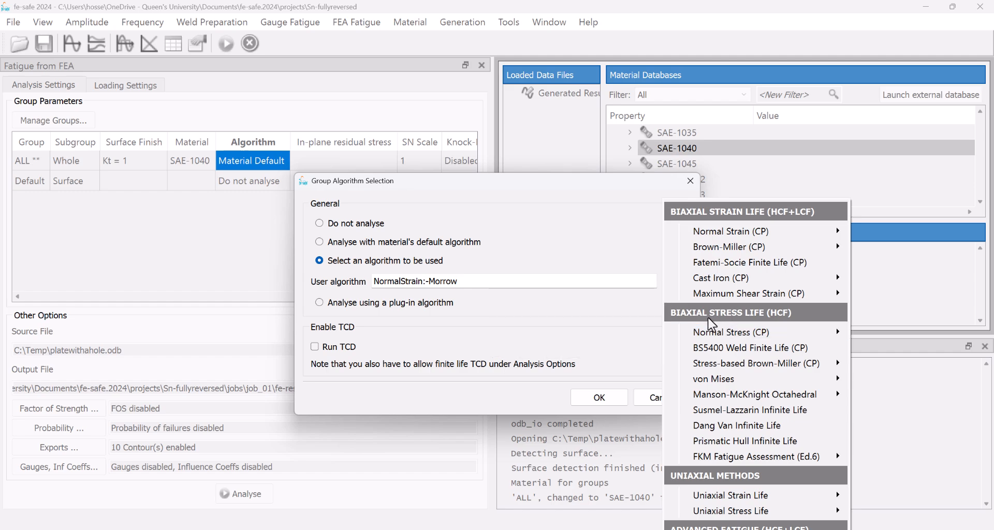
pyautogui.moveTo(741, 335)
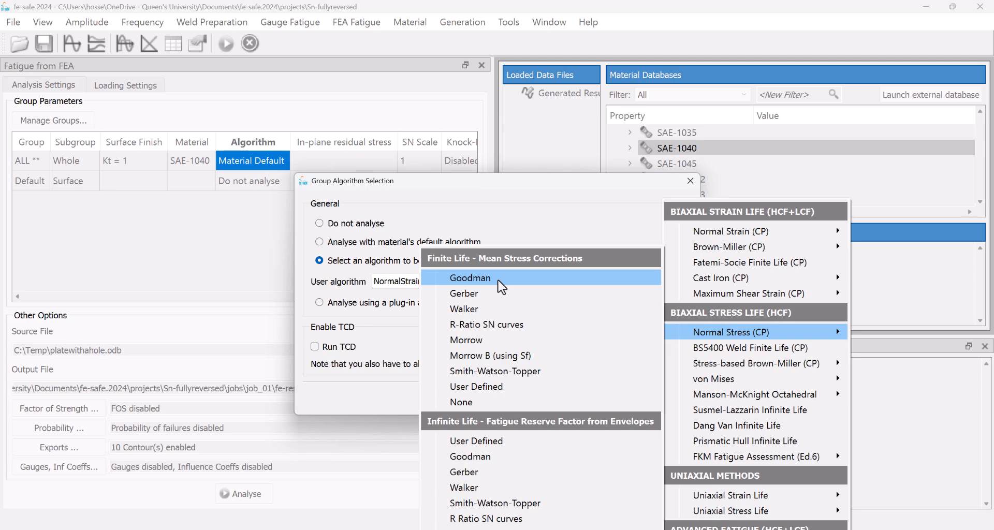
pyautogui.click(483, 401)
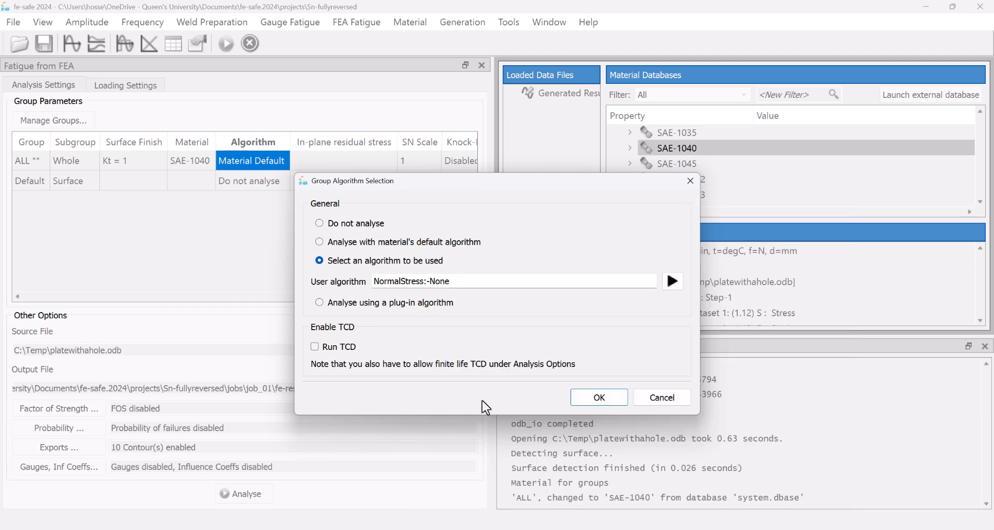
pyautogui.click(599, 398)
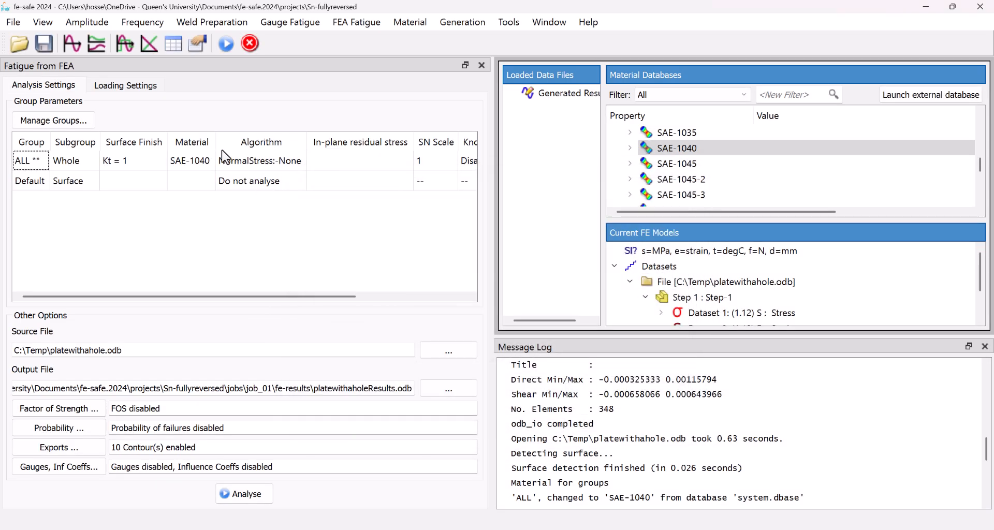
# - Clear all existing loading, including the elastic block with its stress dataset, from the loading settings
pyautogui.click(130, 87)
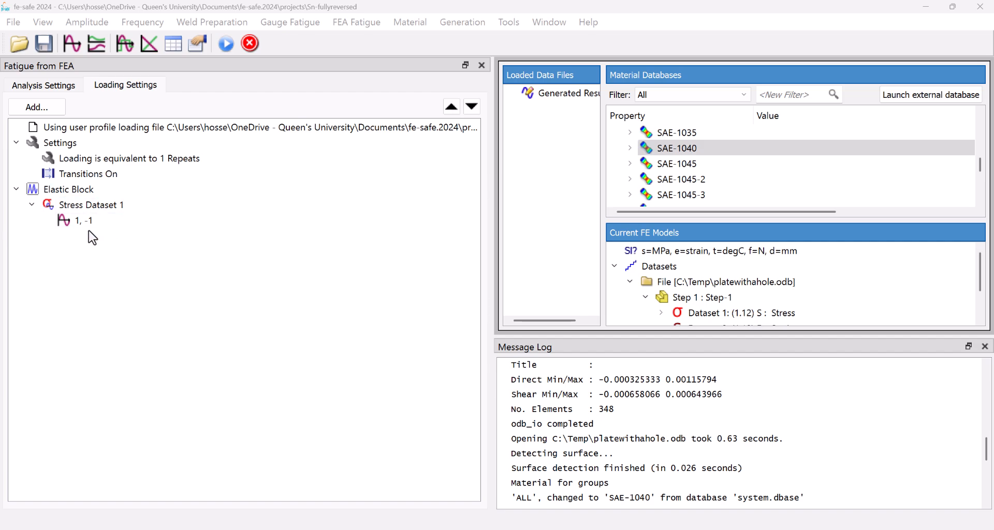
pyautogui.rightClick(243, 274)
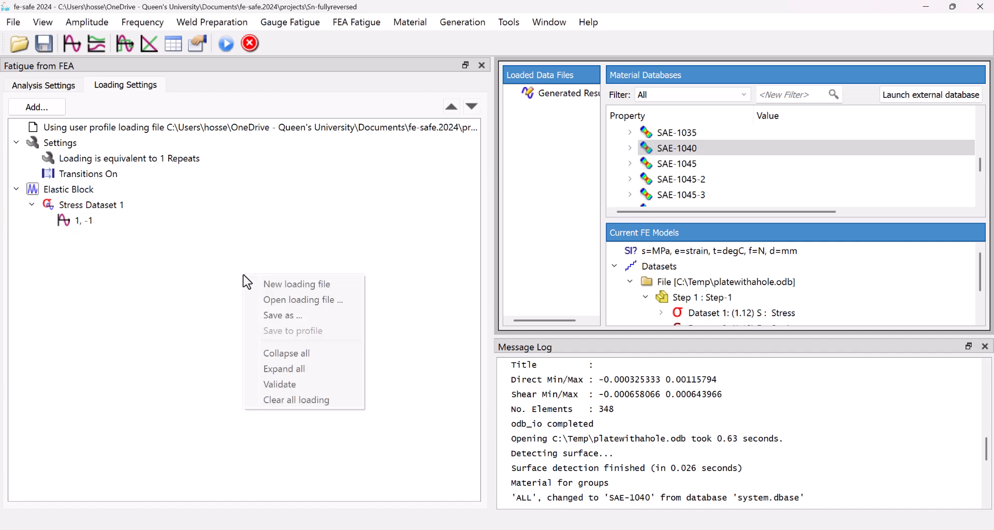
pyautogui.click(296, 400)
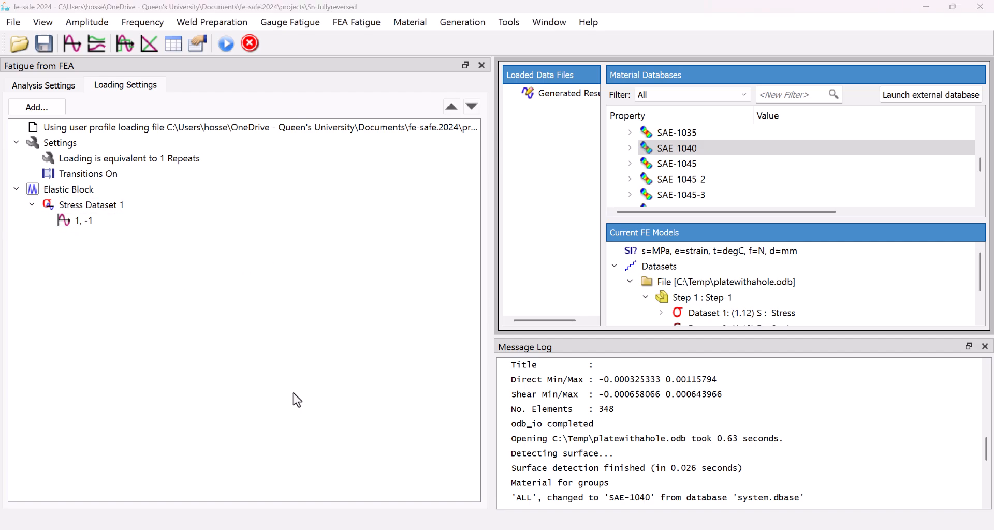
pyautogui.click(503, 291)
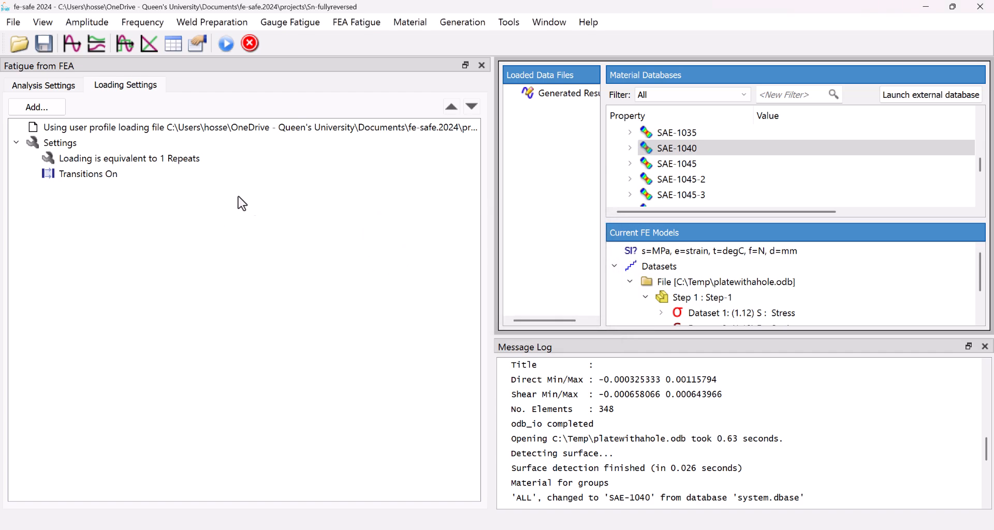
# - Generate one sine wave signal of 1 s with a 4 Hz sample rate, amplitude 1, phase 0 and frequency 1 Hz
pyautogui.click(460, 27)
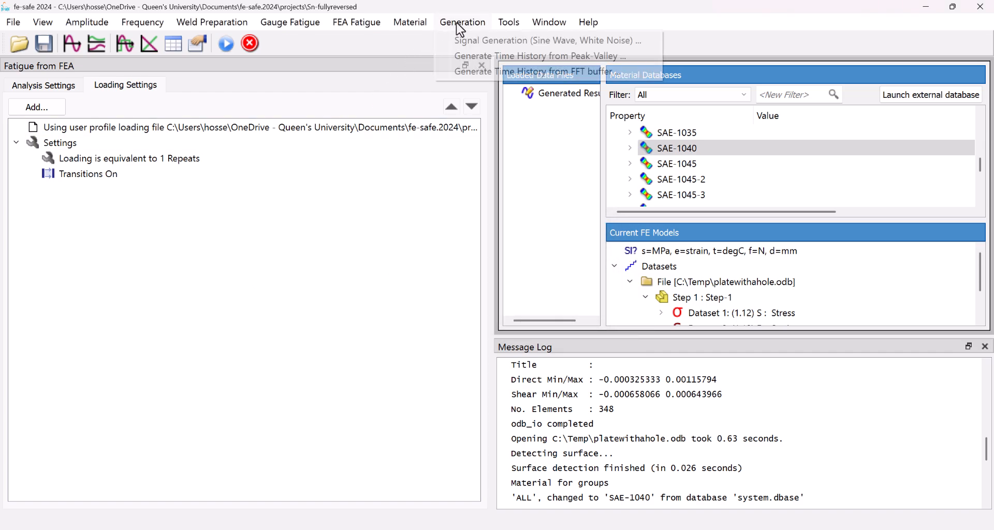
pyautogui.click(473, 50)
pyautogui.press('Tab')
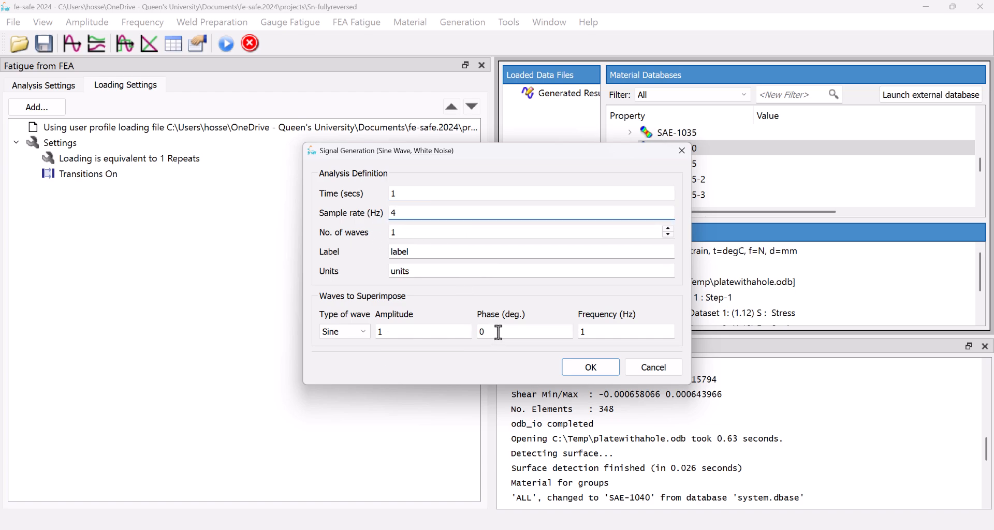
pyautogui.click(594, 375)
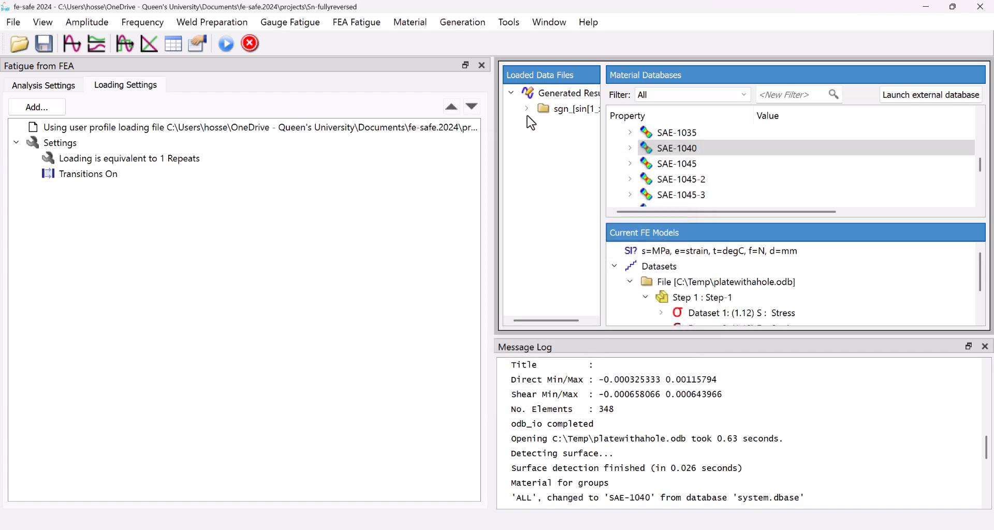
# - Plot the generated sine signal to check its shape, and close the plot
pyautogui.click(531, 108)
pyautogui.moveTo(566, 321); pyautogui.dragTo(577, 322)
pyautogui.rightClick(557, 127)
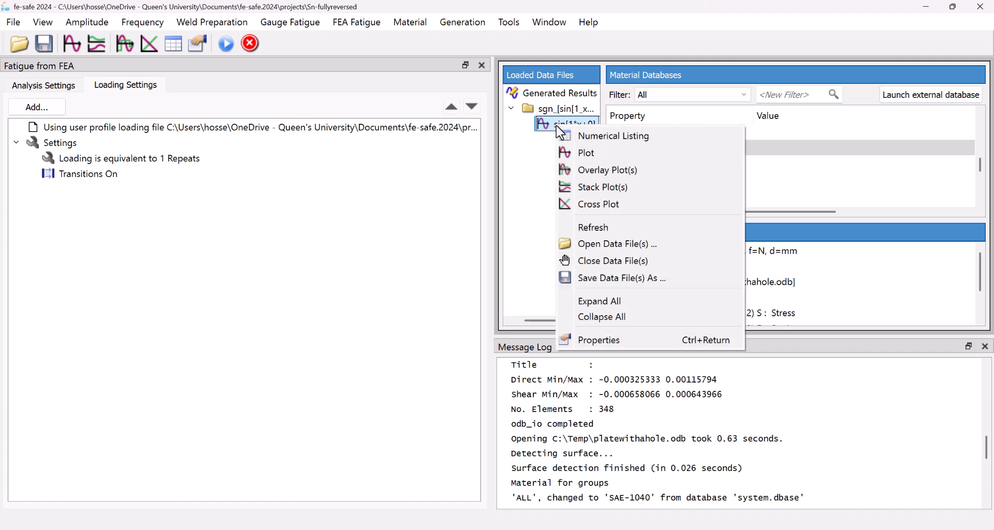
pyautogui.click(593, 163)
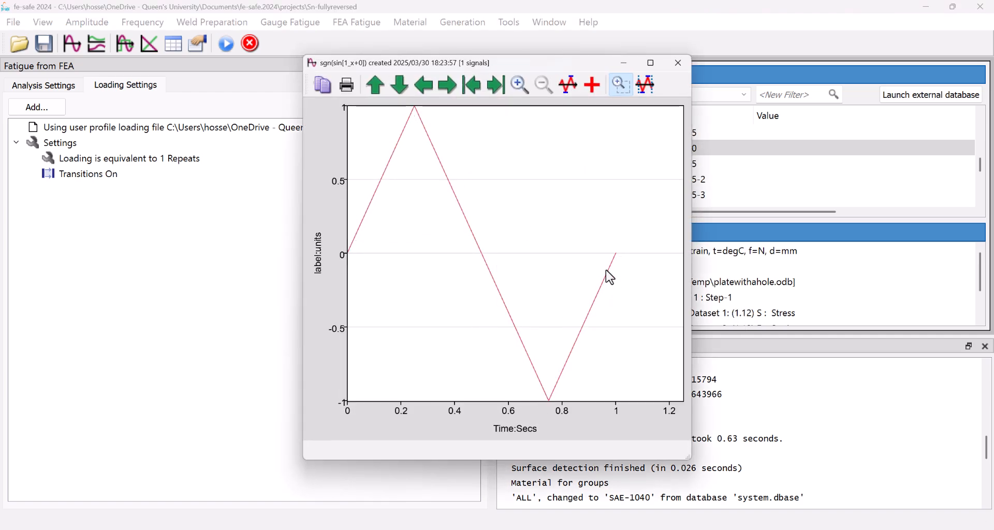
pyautogui.click(678, 63)
# - Add a LOAD * dataset block combining the generated sine signal with stress Dataset 1 of Step-1
pyautogui.scroll(-3, 706, 317)
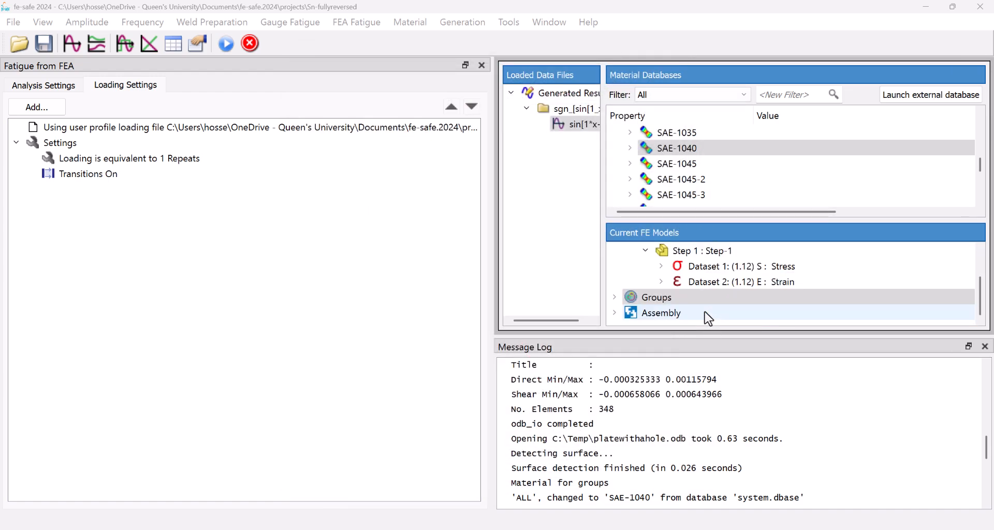
pyautogui.click(713, 268)
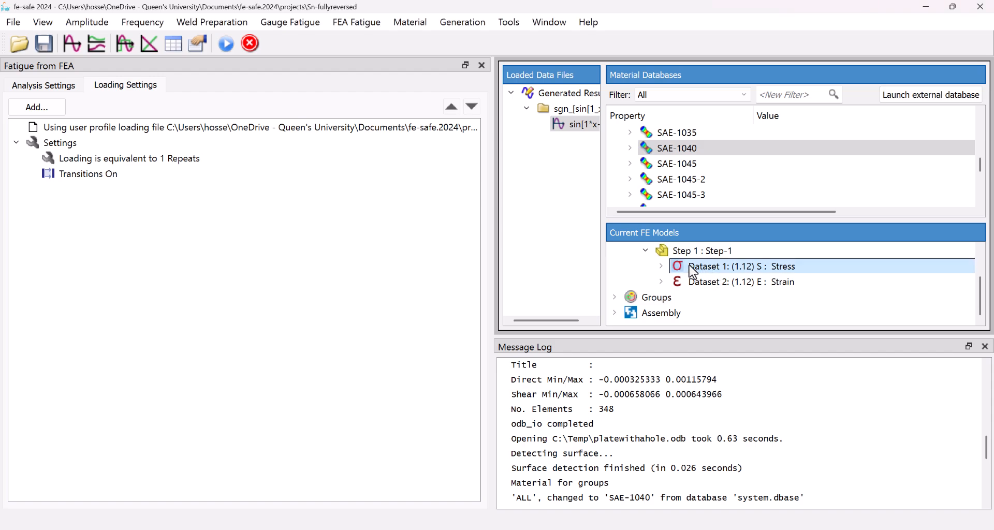
pyautogui.click(34, 108)
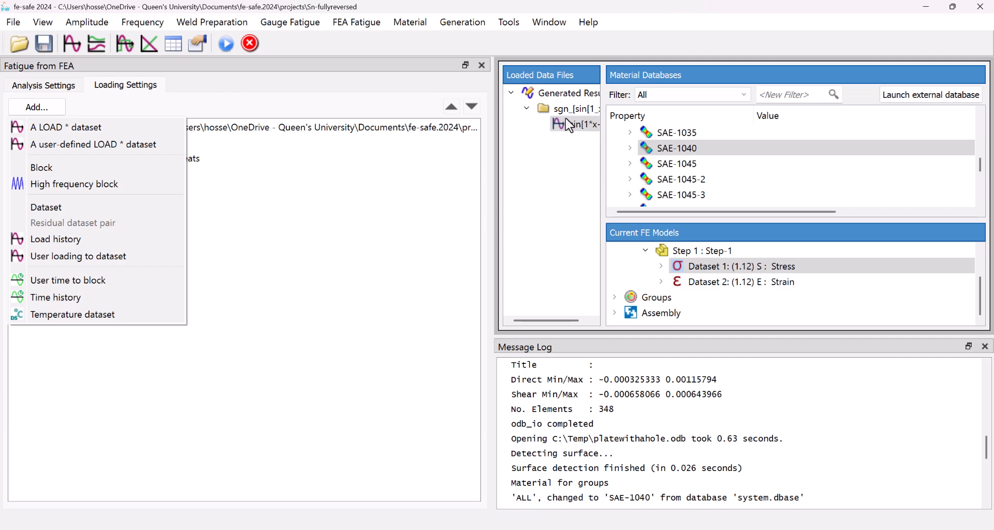
pyautogui.click(41, 130)
pyautogui.click(589, 295)
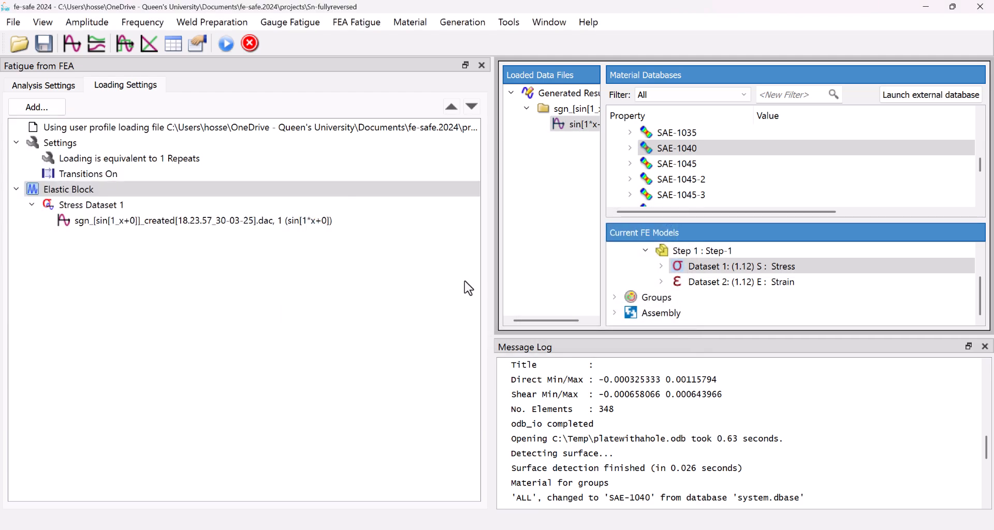
pyautogui.click(99, 222)
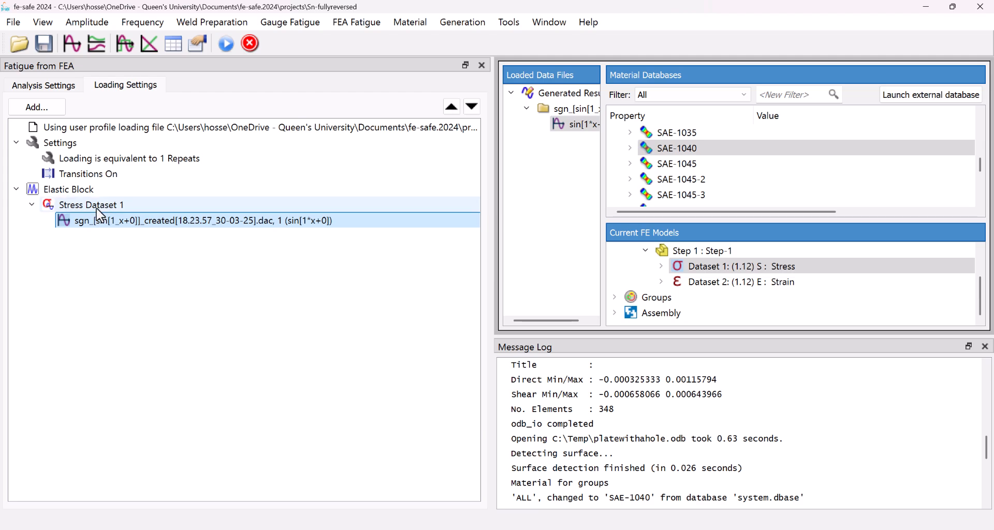
# - Direct the output to C:\Temp\Snfullyreversed\platewithaholeResults.odb and run the fatigue analysis, proceeding despite low memory
pyautogui.click(52, 89)
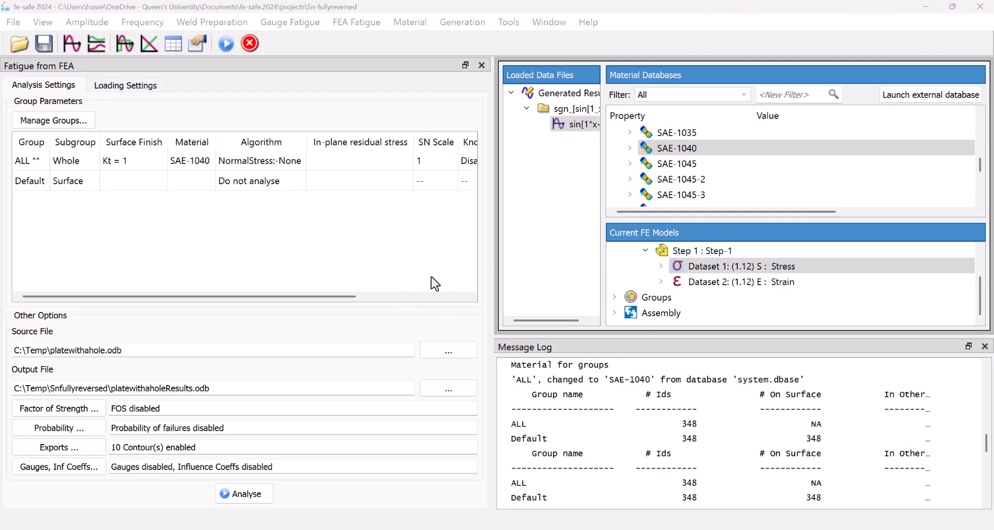
pyautogui.click(249, 496)
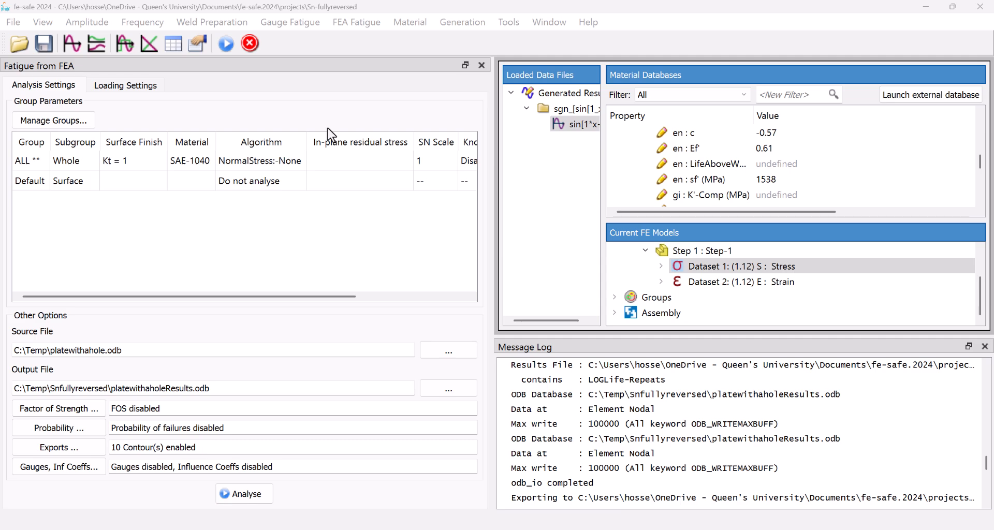
pyautogui.click(245, 494)
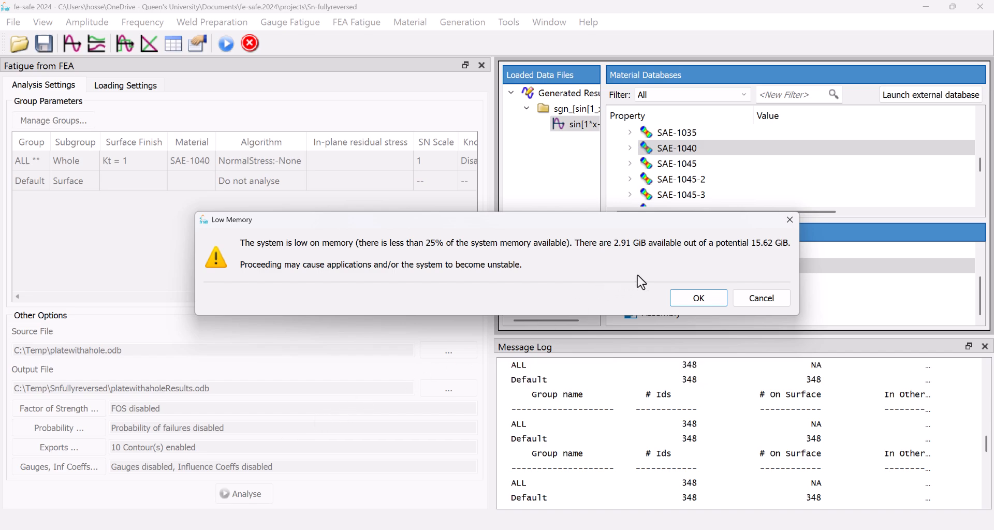
pyautogui.click(691, 294)
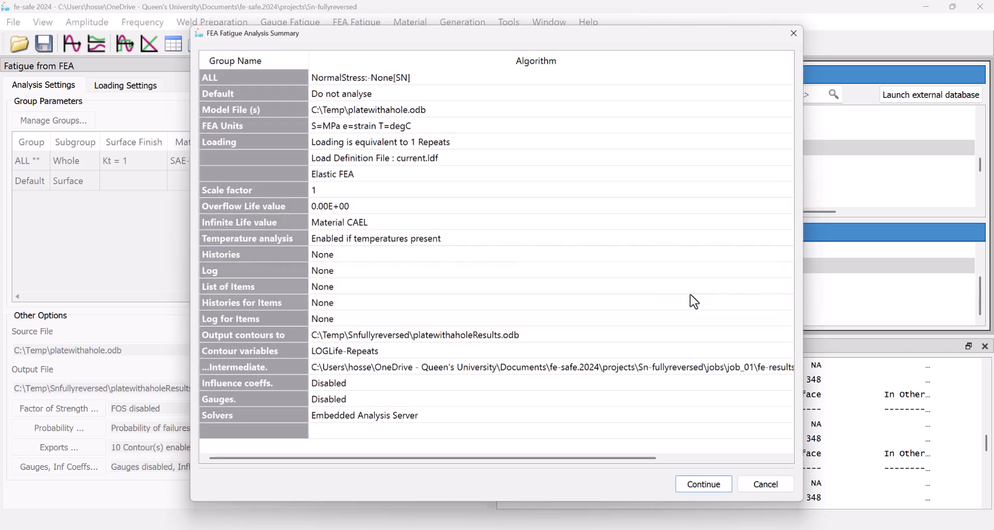
pyautogui.click(702, 489)
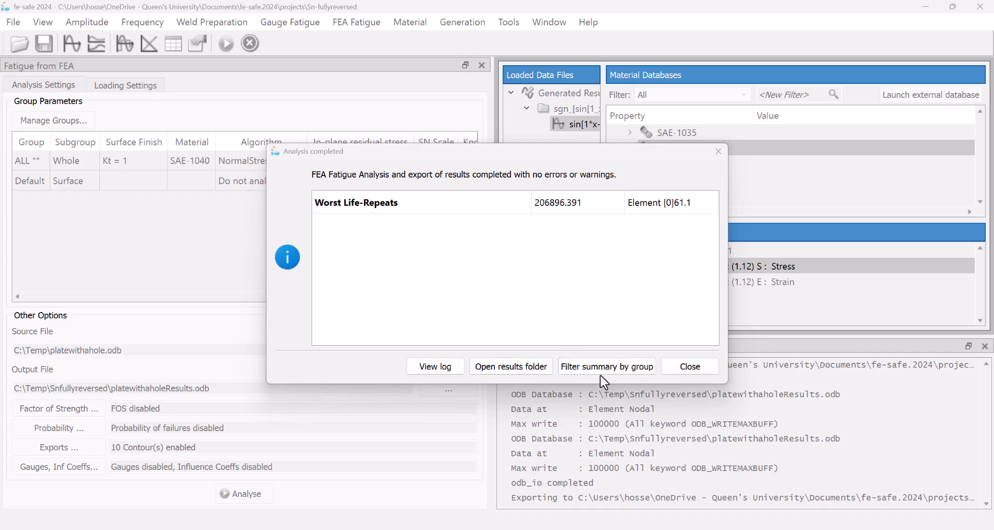
# - Open platewithaholeResults.odb from the results folder in Abaqus/Viewer and contour LOGLife-Repeats on the plate
pyautogui.click(519, 370)
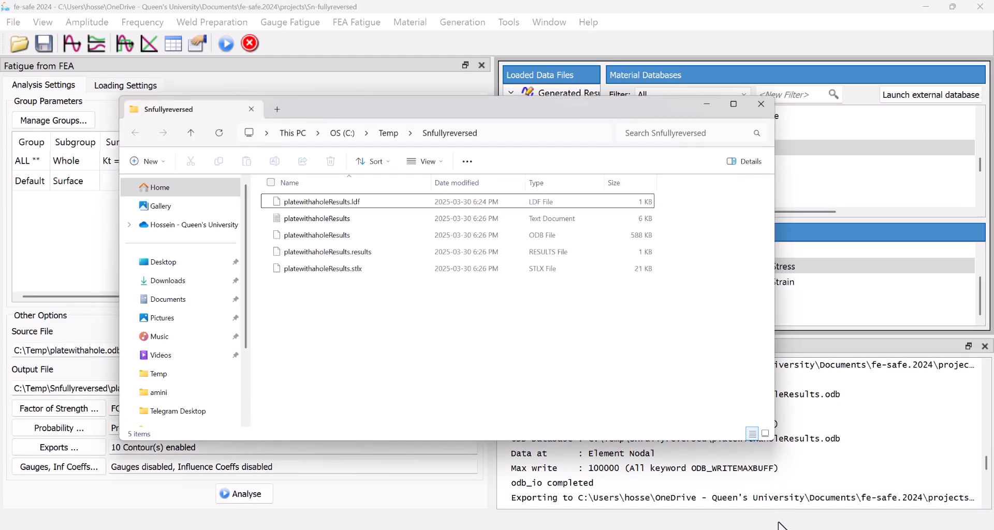
pyautogui.press('super+Up')
pyautogui.click(210, 136)
pyautogui.doubleClick(210, 135)
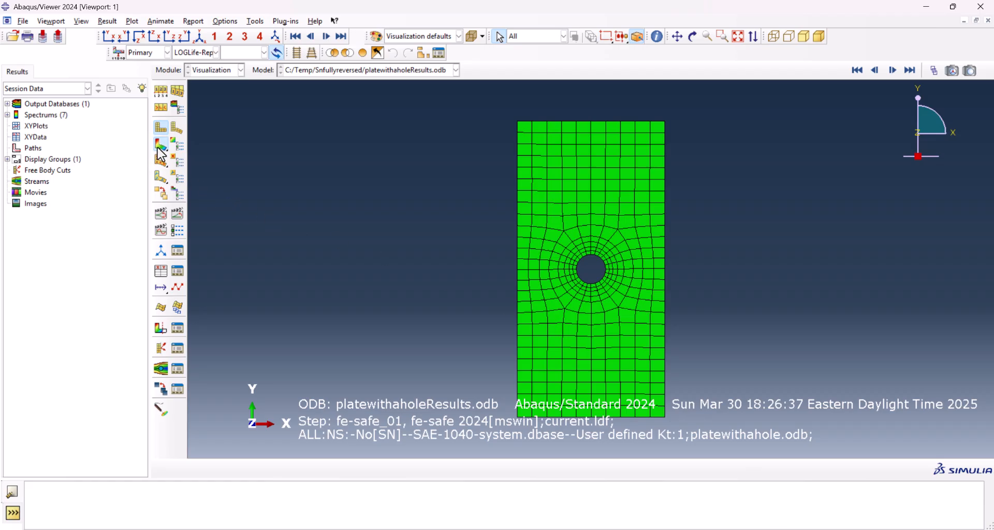
pyautogui.click(160, 145)
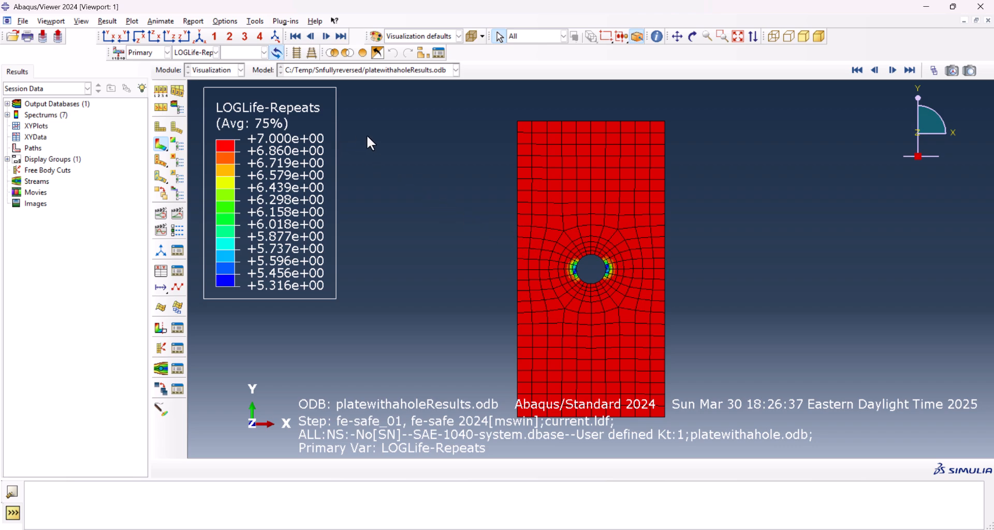
pyautogui.scroll(-4, 355, 118)
pyautogui.scroll(6, 395, 164)
pyautogui.scroll(-1, 391, 282)
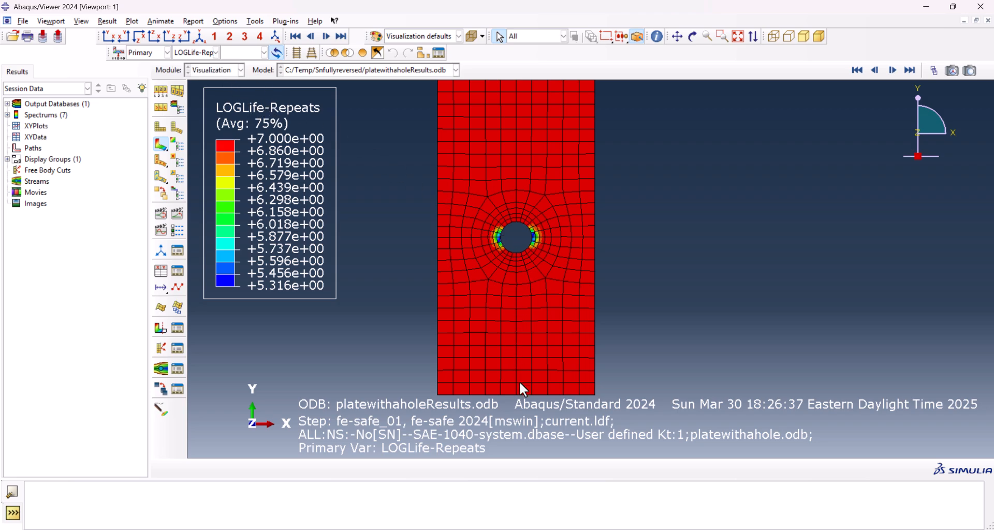
pyautogui.scroll(-1, 520, 382)
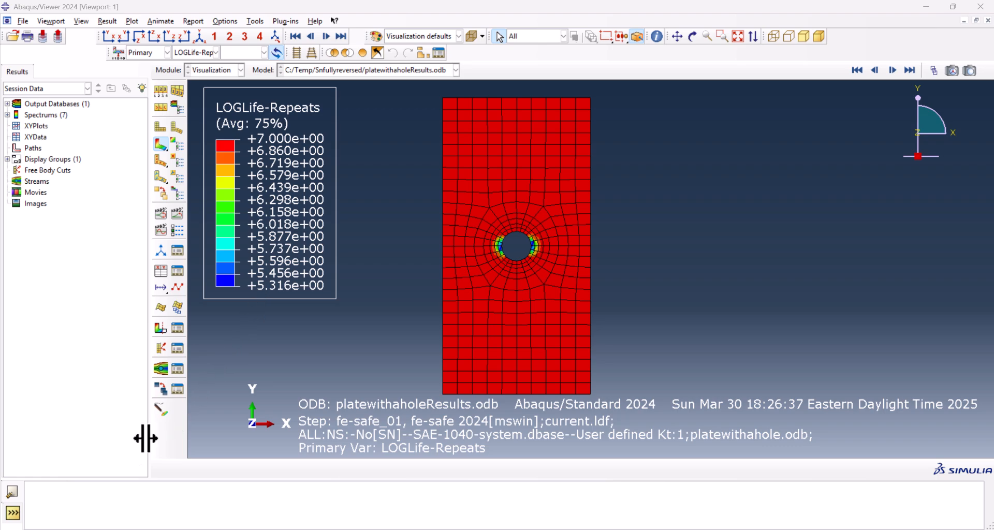
# - Compute 10 to the power of the minimum LOGLife-Repeats value in the command line interface
pyautogui.click(13, 512)
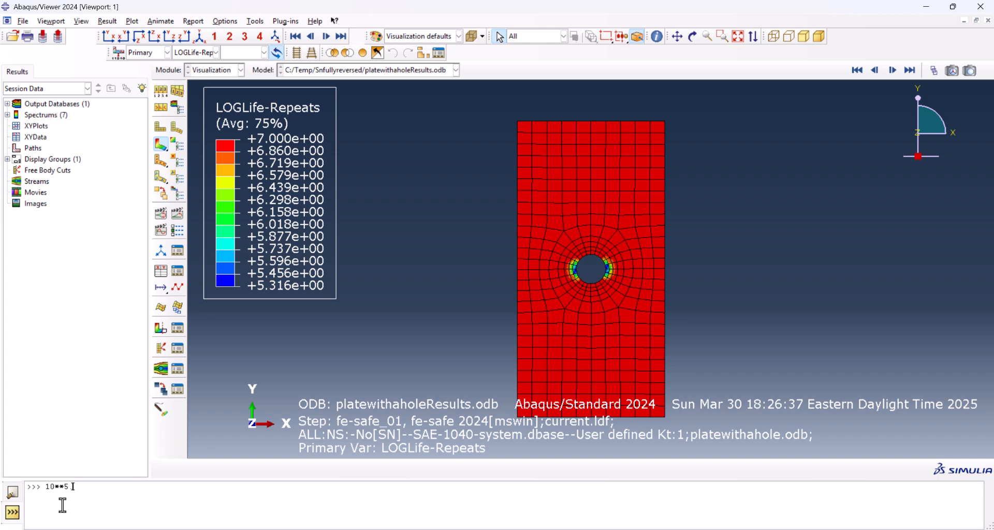
pyautogui.press('Return')
pyautogui.doubleClick(31, 495)
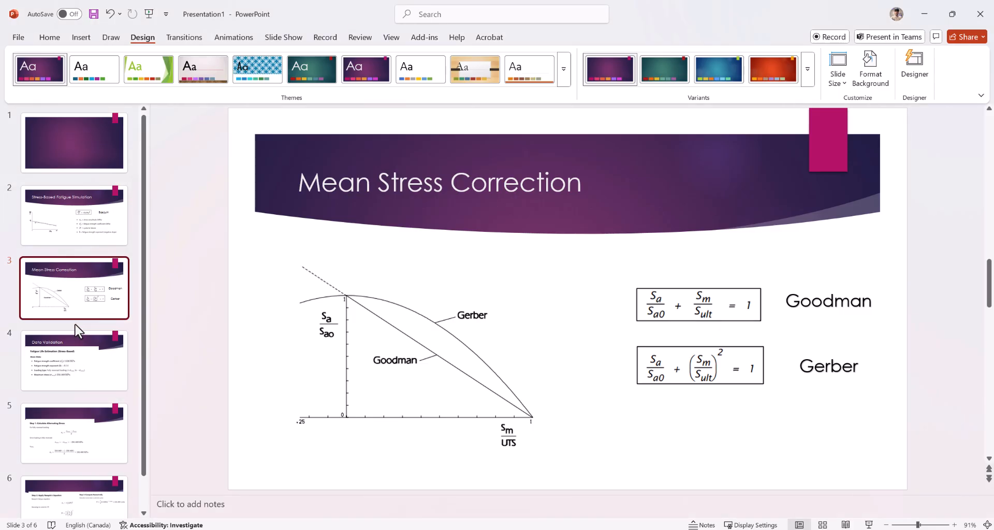
# - Show the Data Validation slide in PowerPoint and examine SAE-1040's tensile strength, fatigue strength exponent b and coefficient sf' in fe-safe
pyautogui.click(78, 357)
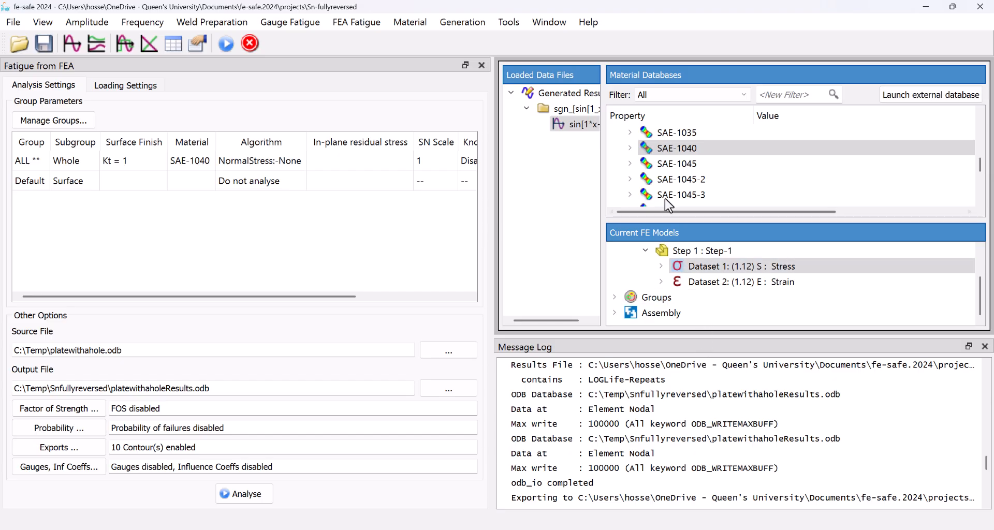
pyautogui.click(673, 149)
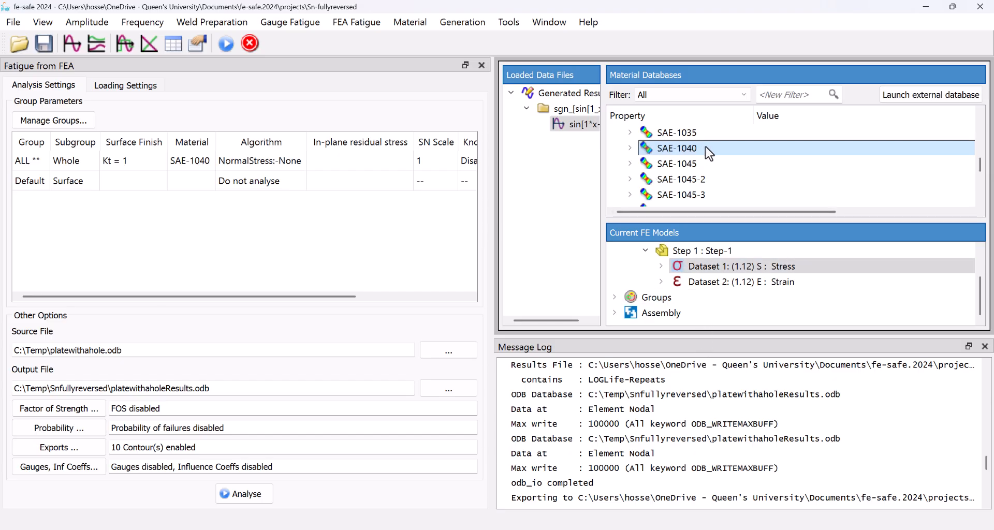
pyautogui.click(631, 148)
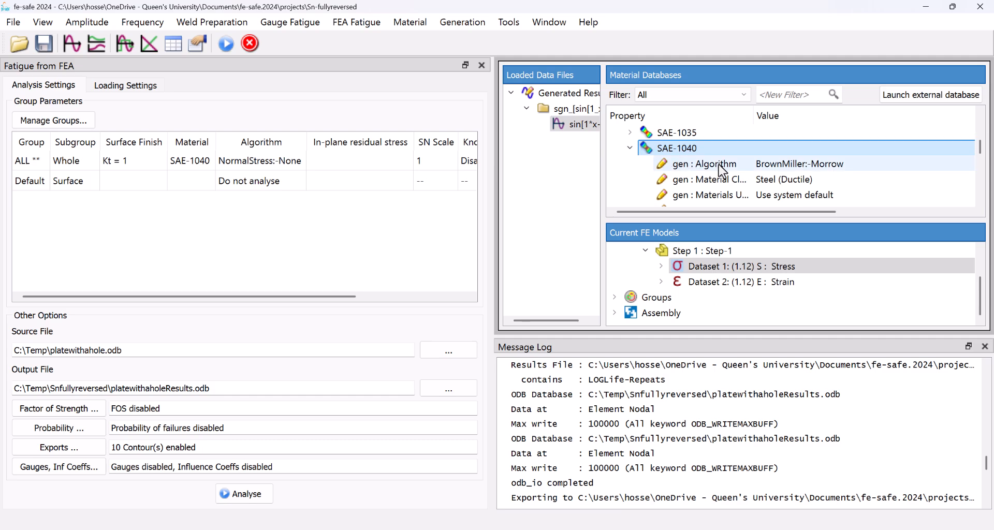
pyautogui.scroll(-6, 774, 181)
pyautogui.scroll(-5, 774, 181)
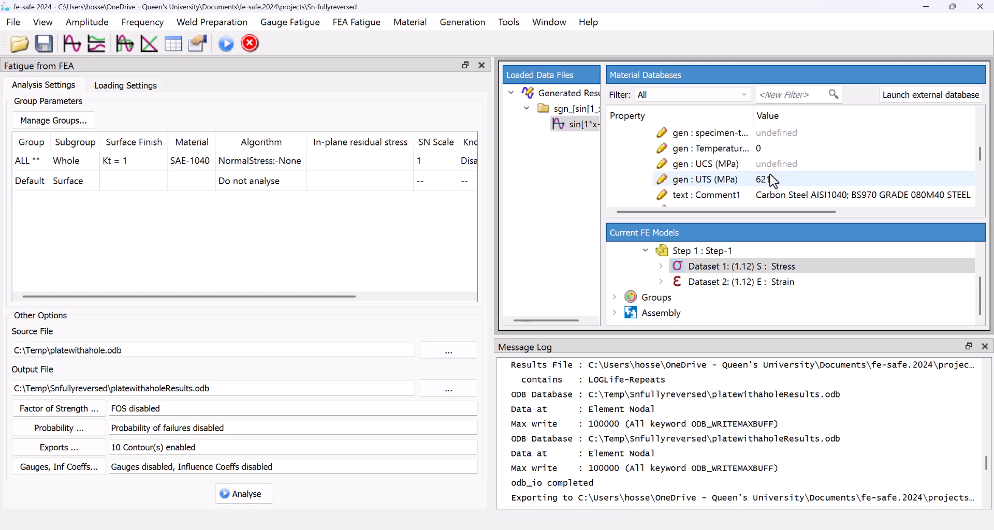
pyautogui.scroll(1, 762, 181)
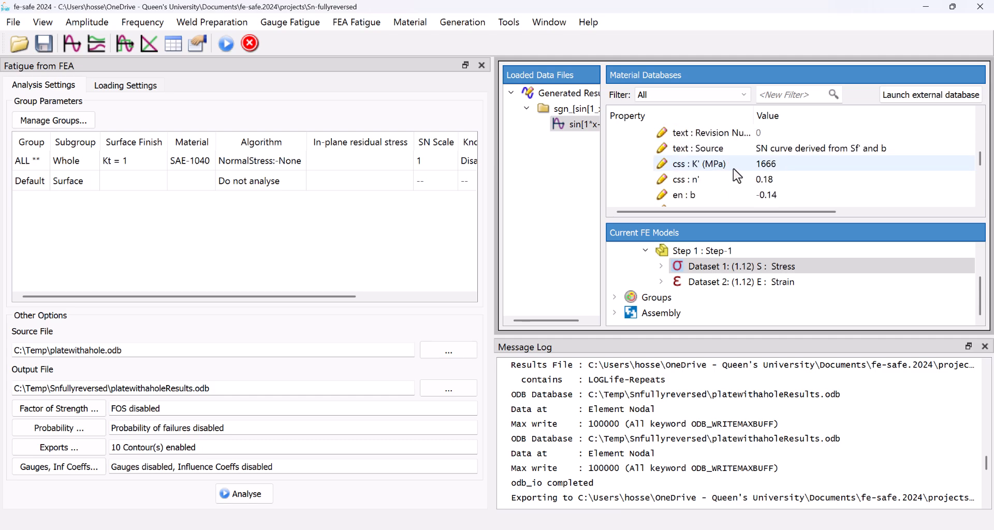
pyautogui.scroll(-1, 704, 164)
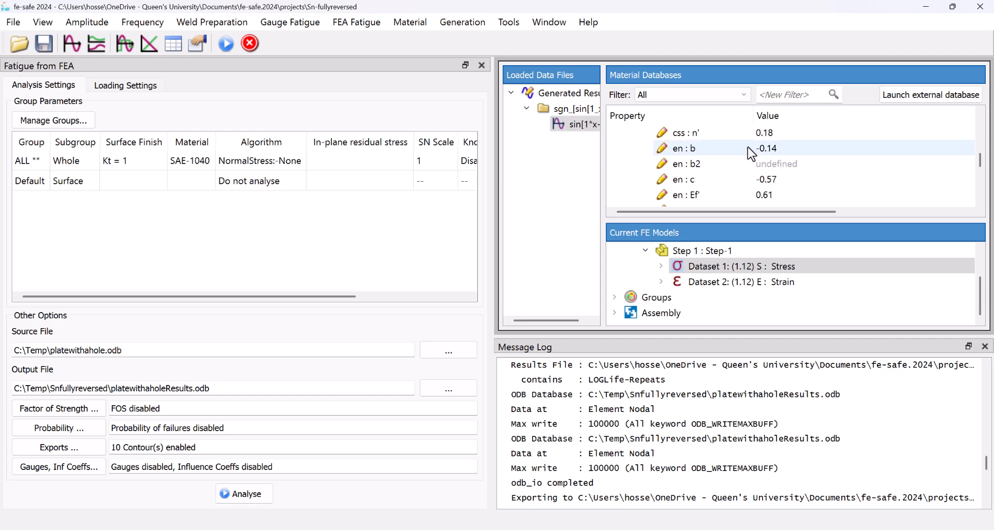
pyautogui.scroll(-1, 737, 164)
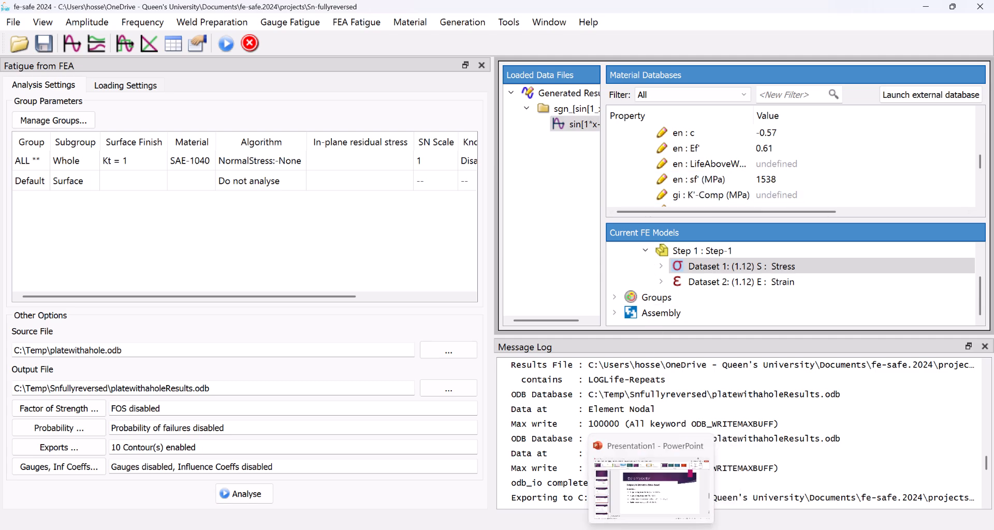
# - Switch to Abaqus/CAE and check the exact maximum principal stress of platewithahole.odb in the contour plot limits
pyautogui.click(650, 527)
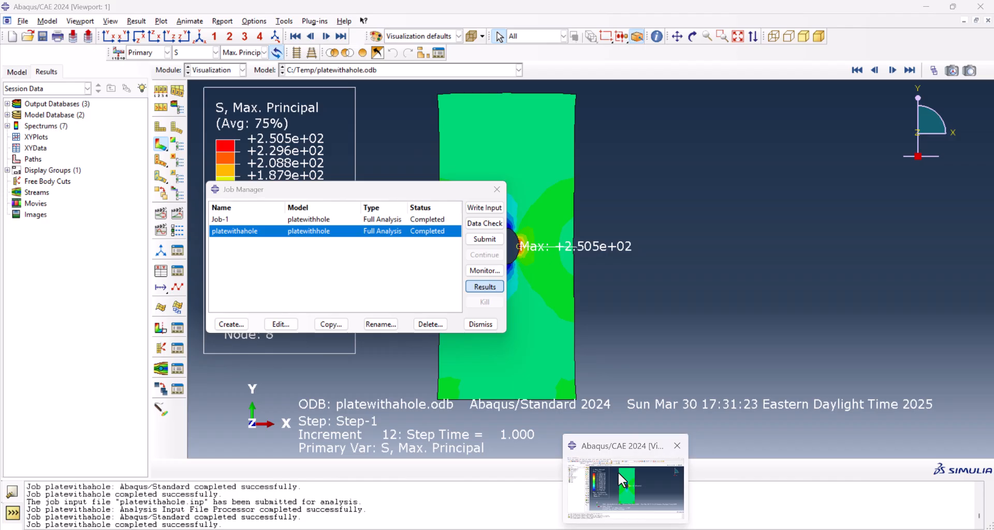
pyautogui.click(618, 472)
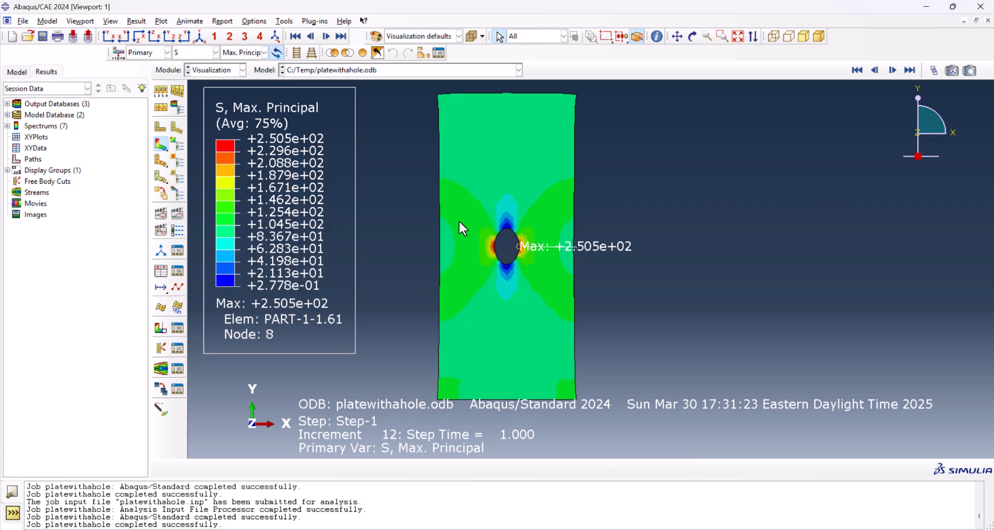
pyautogui.click(164, 147)
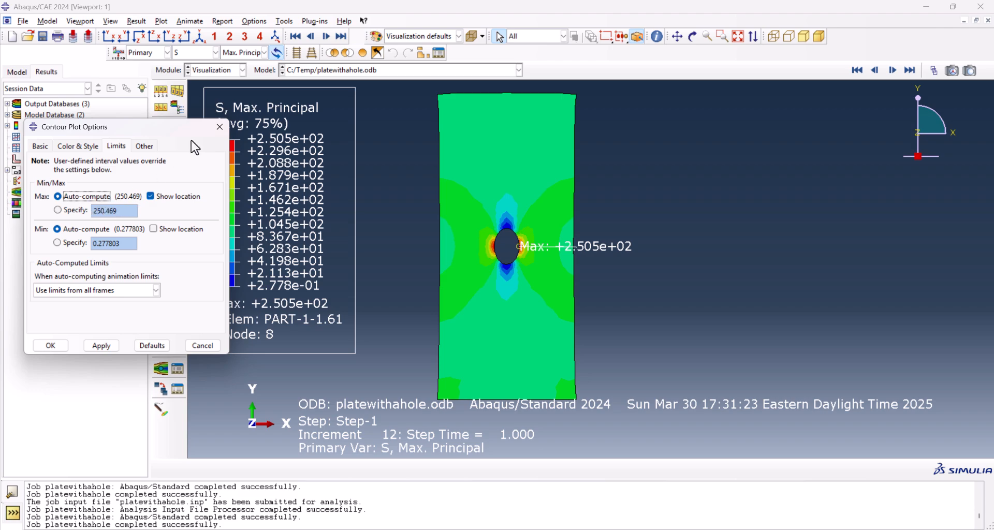
pyautogui.click(220, 127)
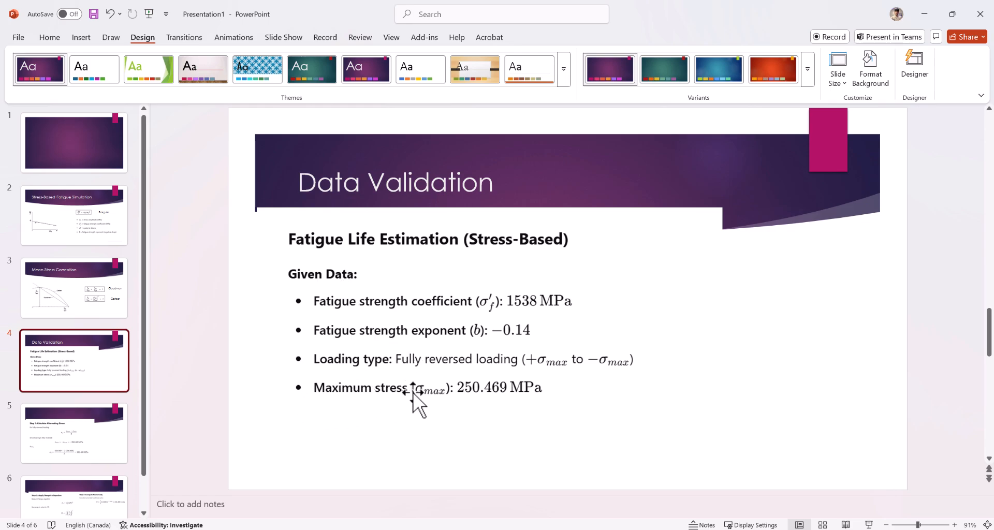
# - Review the PowerPoint slides on calculating the alternating stress and applying Basquin's equation for the fatigue life
pyautogui.click(61, 419)
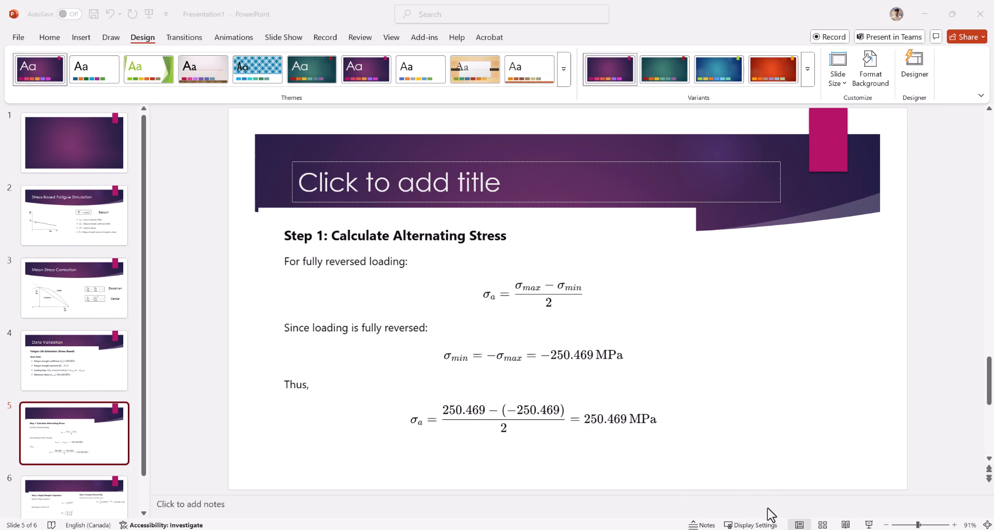
pyautogui.click(98, 486)
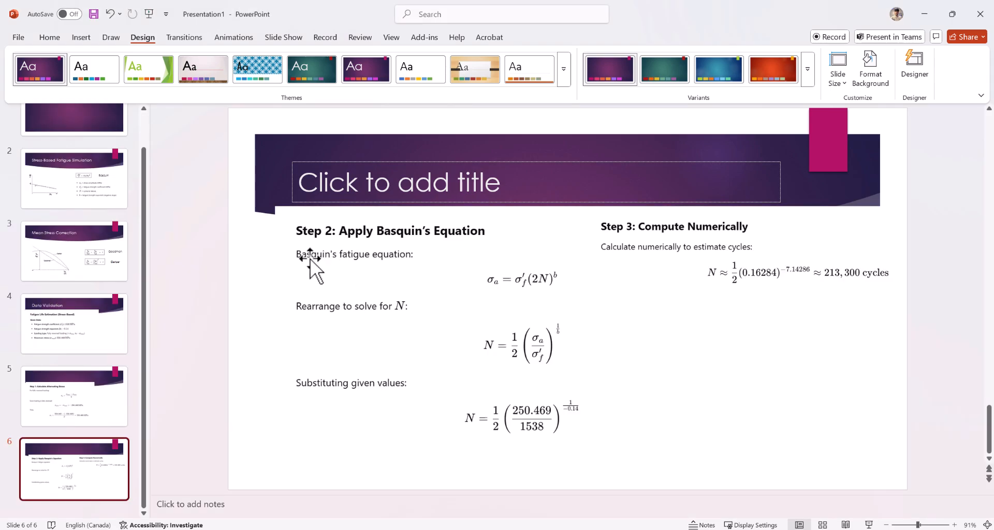